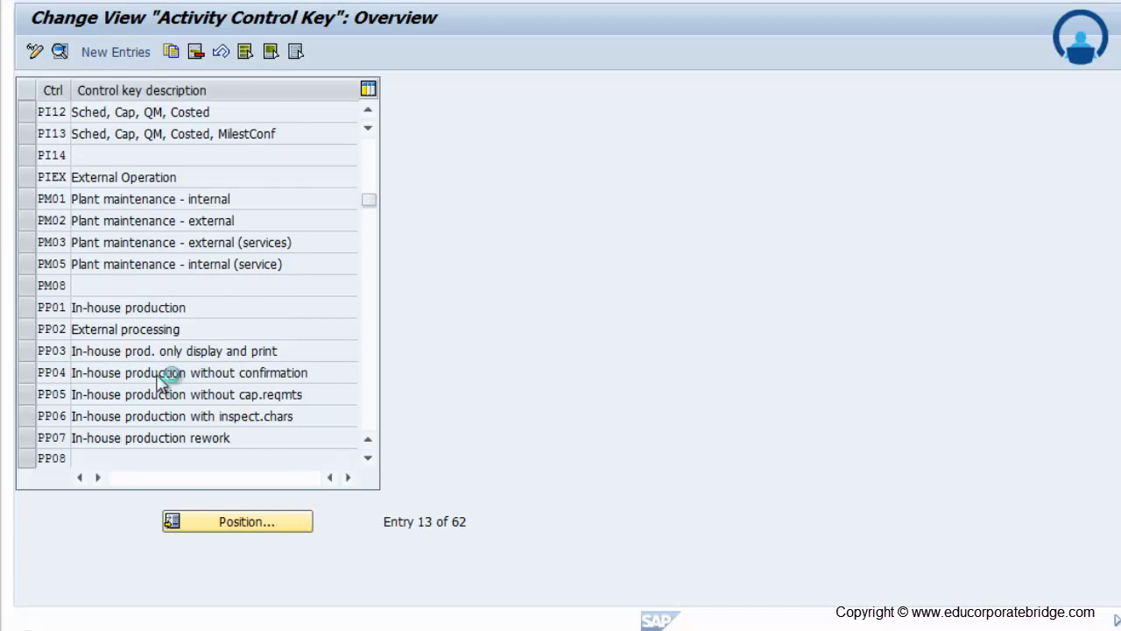
# Select control keys PS01 to PS06, open their details and page through the indicators up to PS03.
pyautogui.click(29, 339)
pyautogui.moveTo(29, 347); pyautogui.dragTo(29, 403)
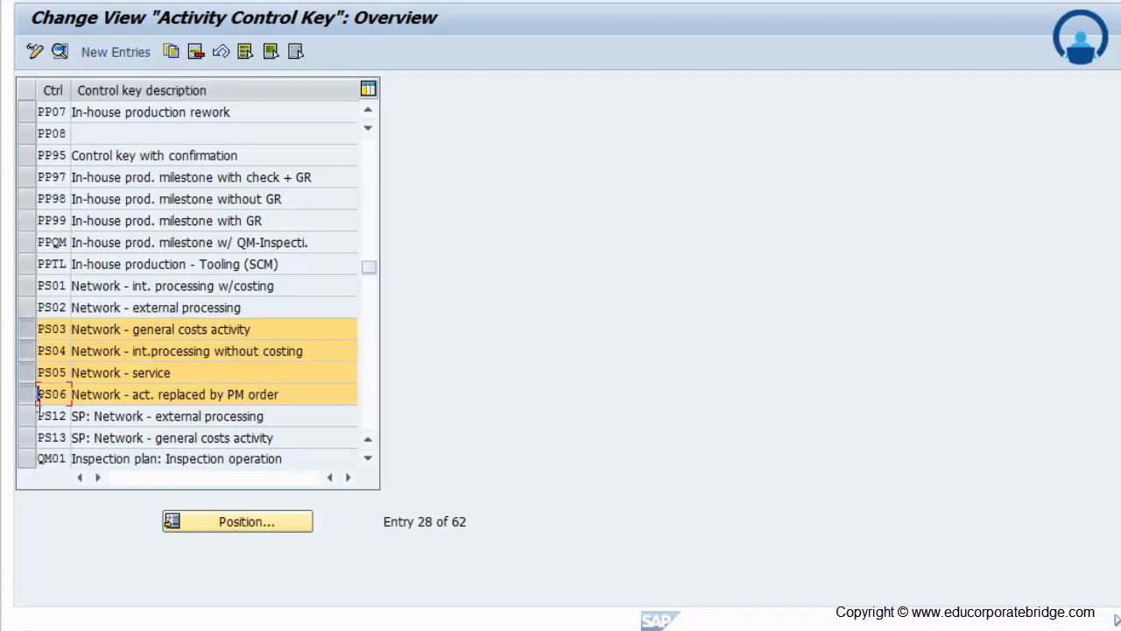
pyautogui.moveTo(26, 289); pyautogui.dragTo(28, 312)
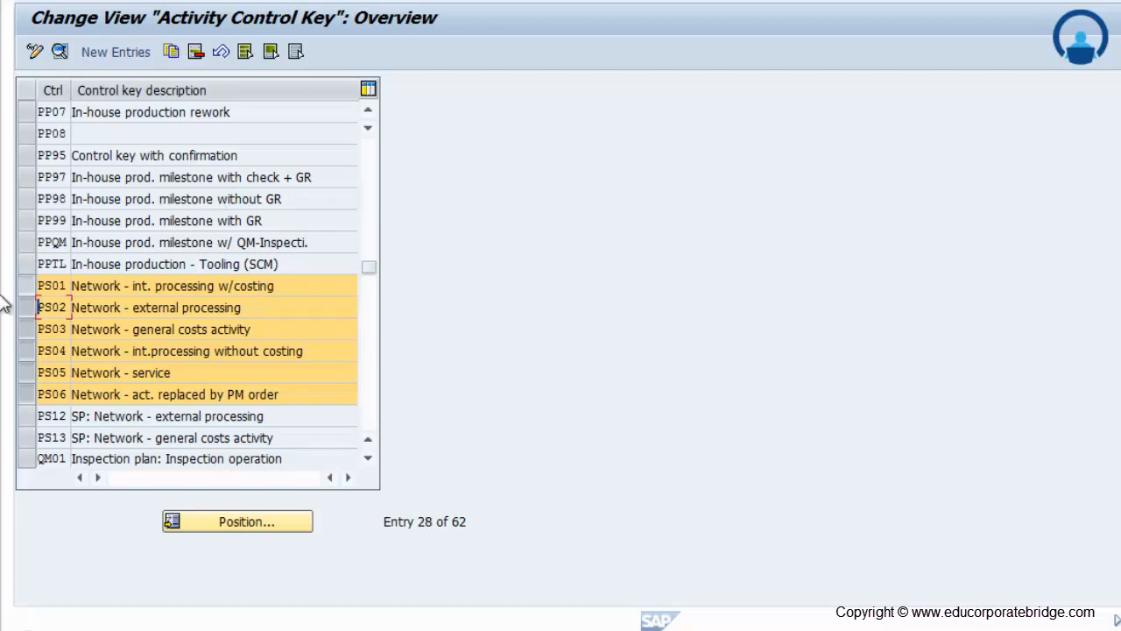
pyautogui.click(60, 50)
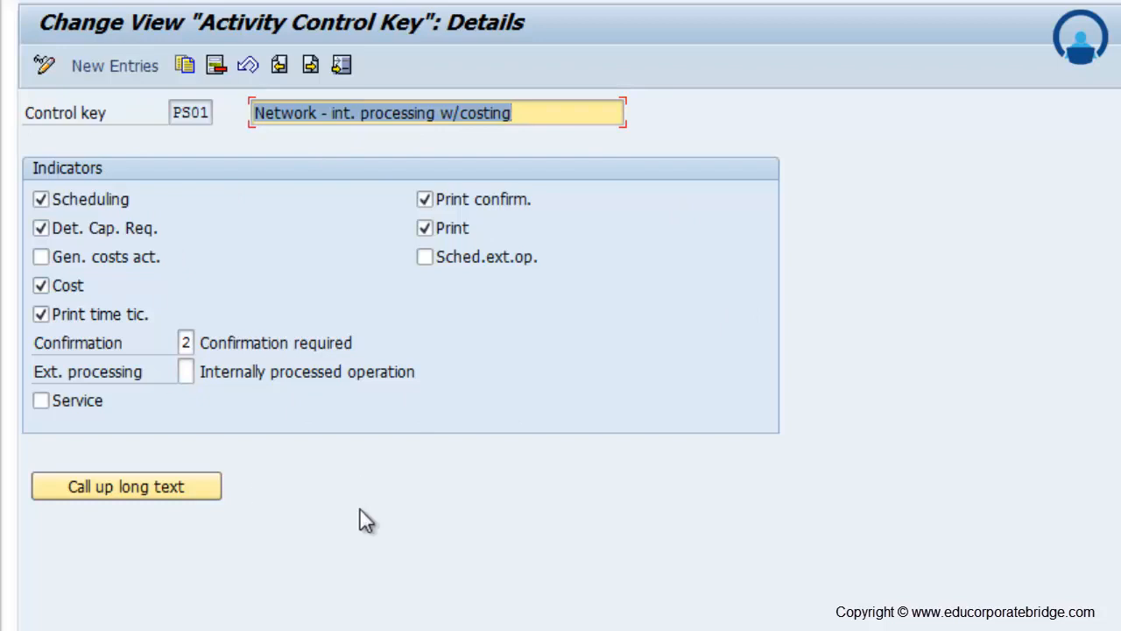
pyautogui.press('F8')
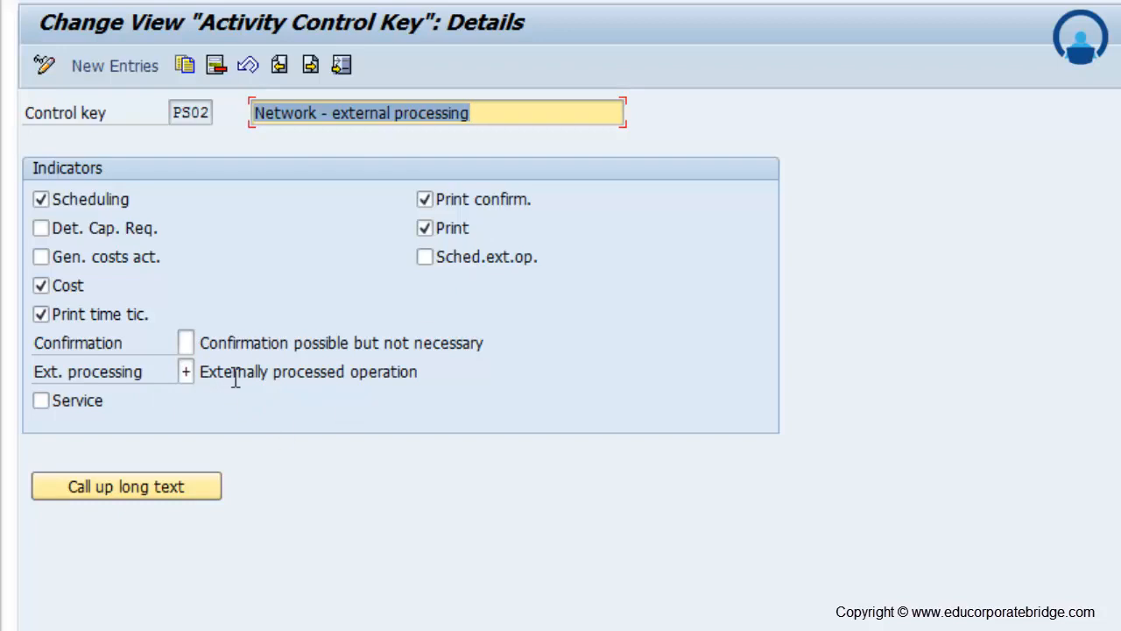
pyautogui.click(279, 69)
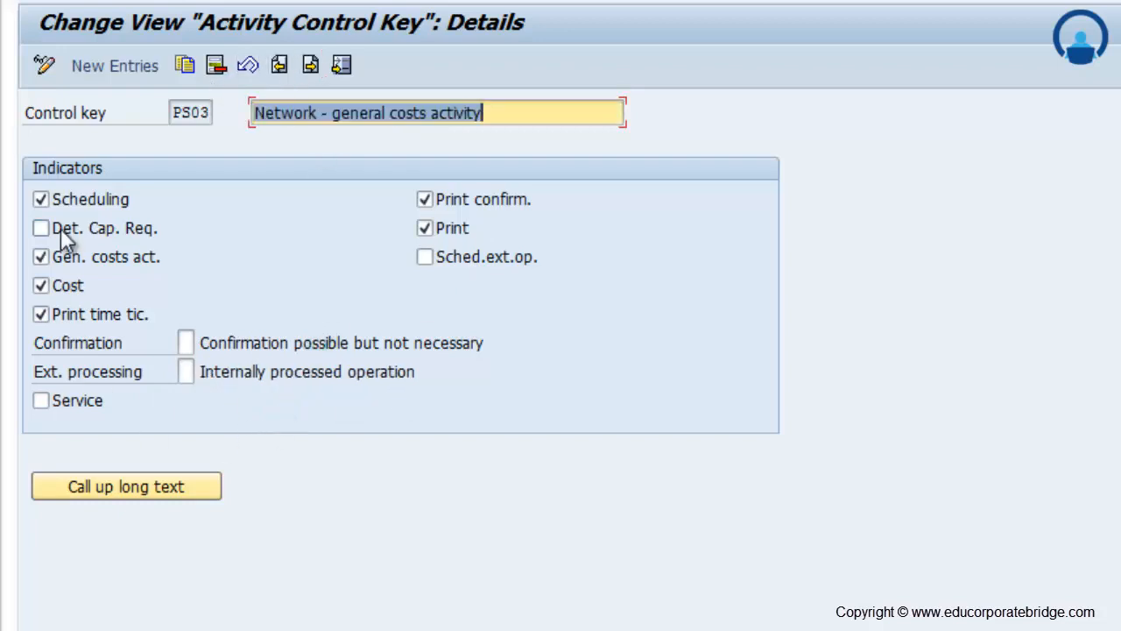
# Toggle the Scheduling and Service indicators of control key PS03 and return both to their original settings.
pyautogui.click(55, 198)
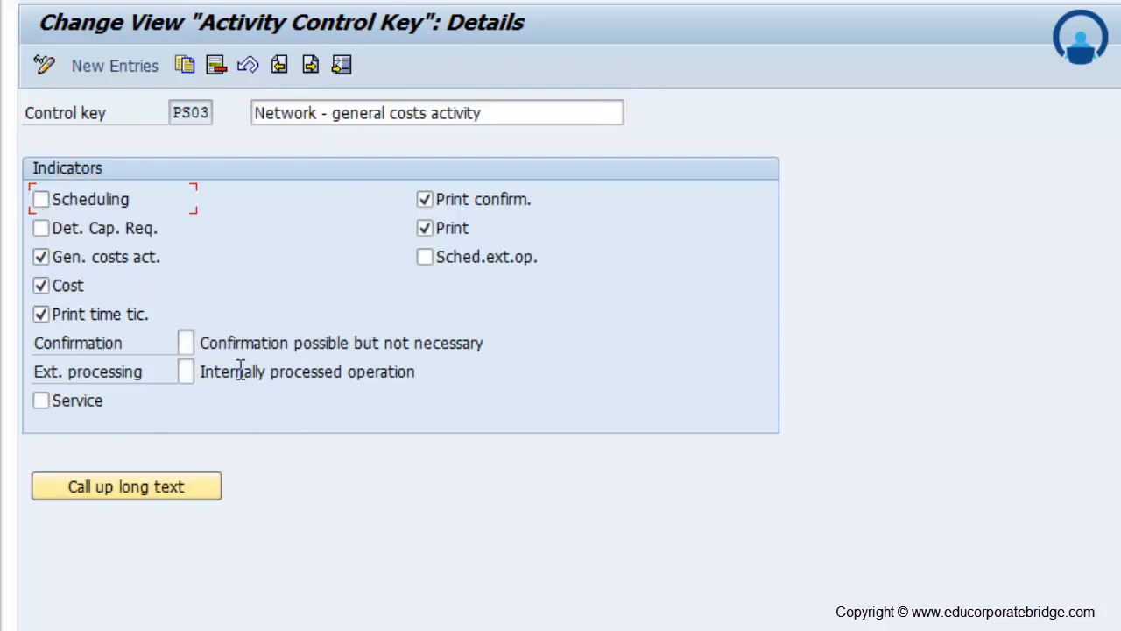
pyautogui.click(43, 402)
pyautogui.click(41, 402)
pyautogui.click(40, 199)
# Review the details of control keys PS04 and PS05, and return to the customizing structure.
pyautogui.click(316, 69)
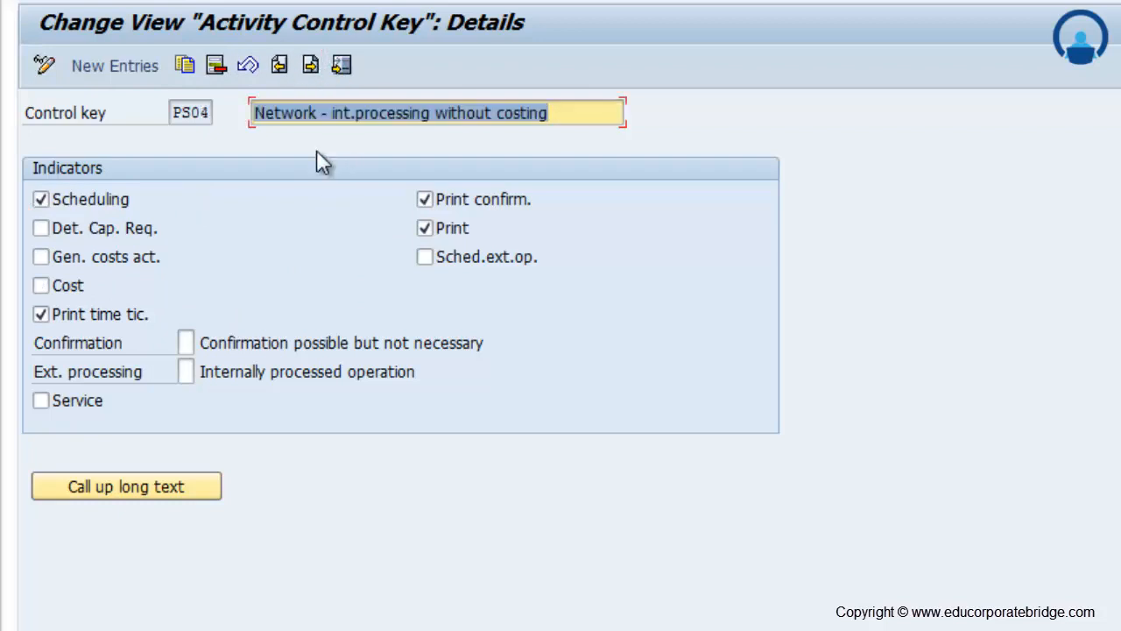
pyautogui.click(312, 69)
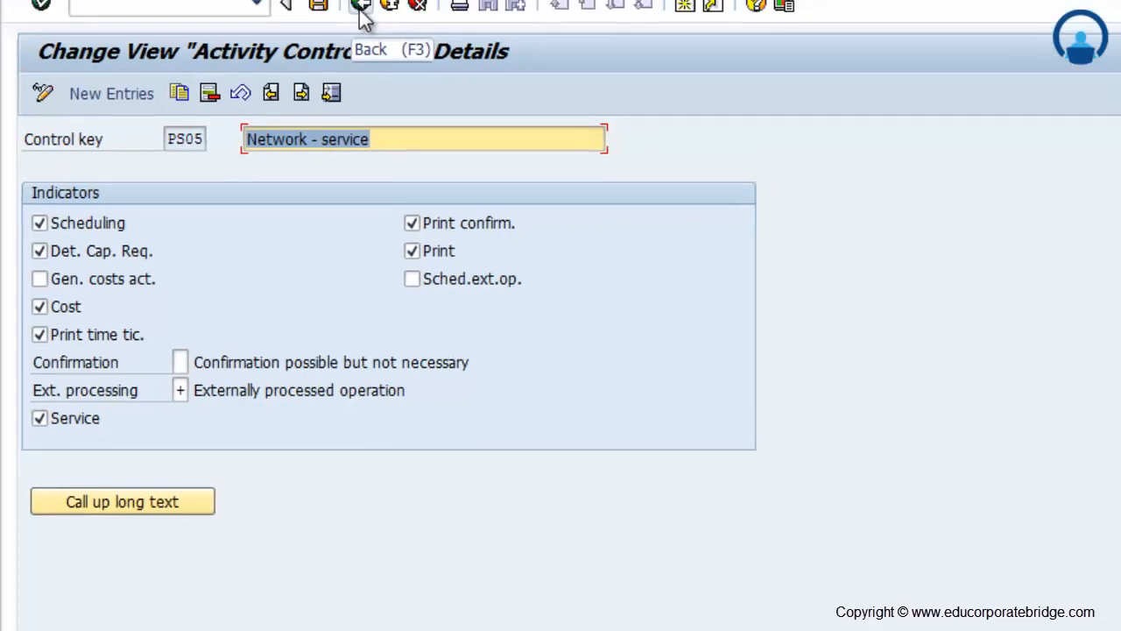
pyautogui.click(361, 9)
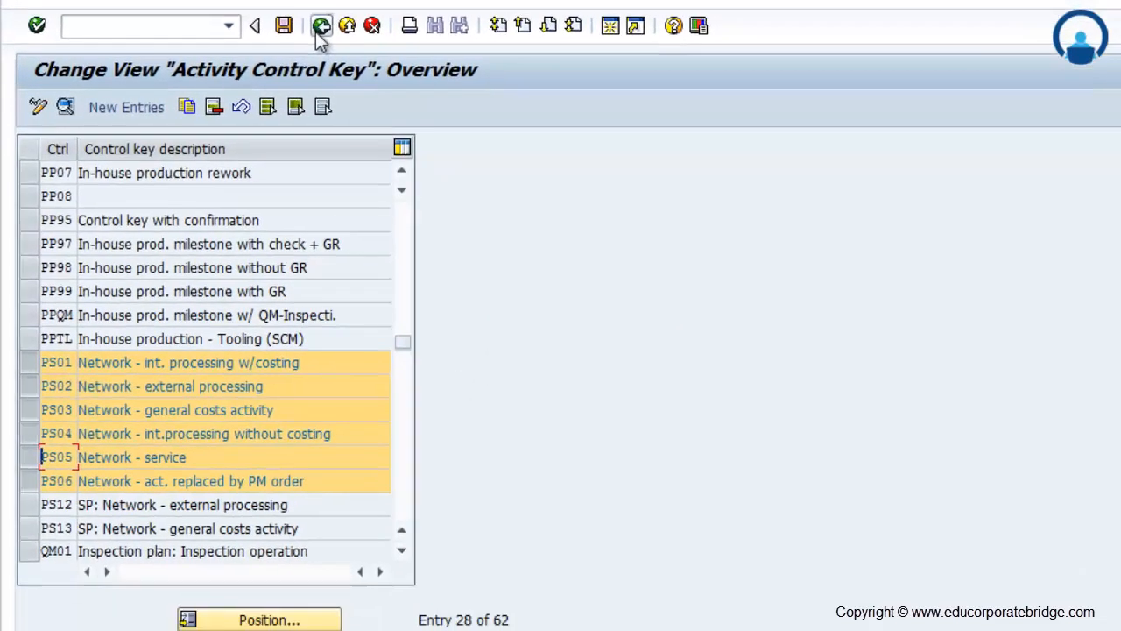
pyautogui.click(319, 35)
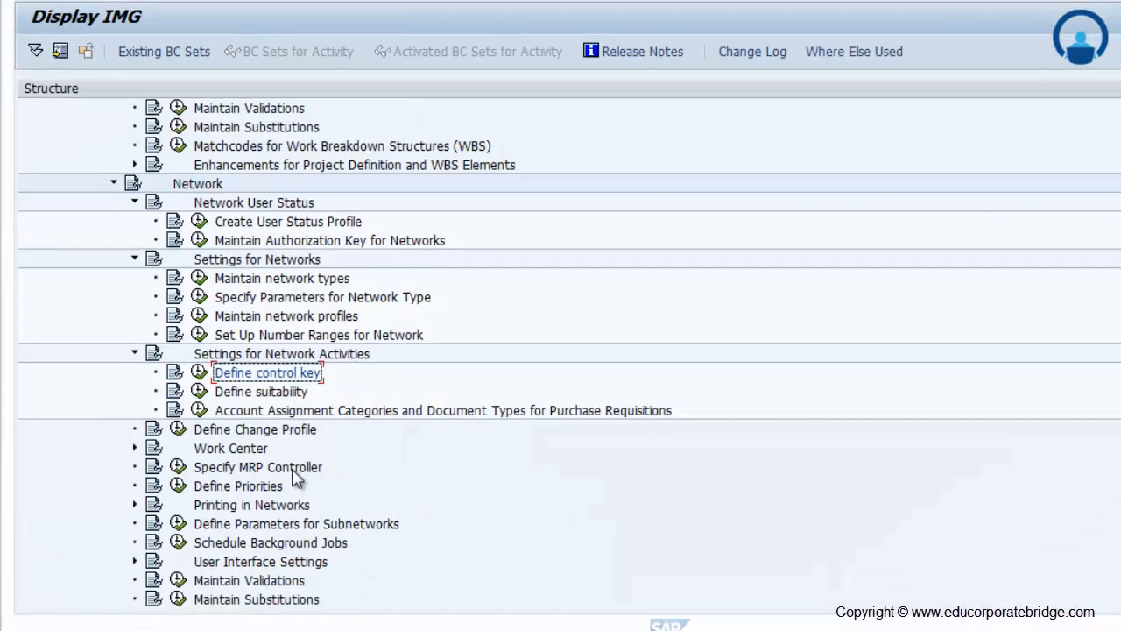
# Open Account Assignment Categories and Document Types for Purchase Requisitions and examine the possible document types for networks.
pyautogui.click(197, 401)
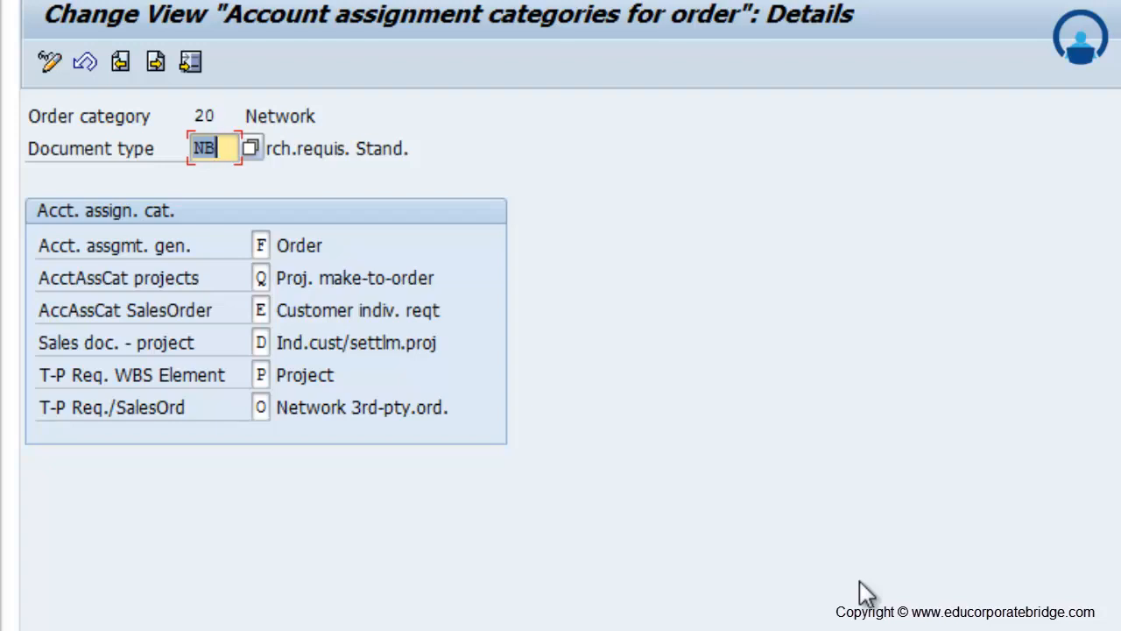
pyautogui.click(238, 149)
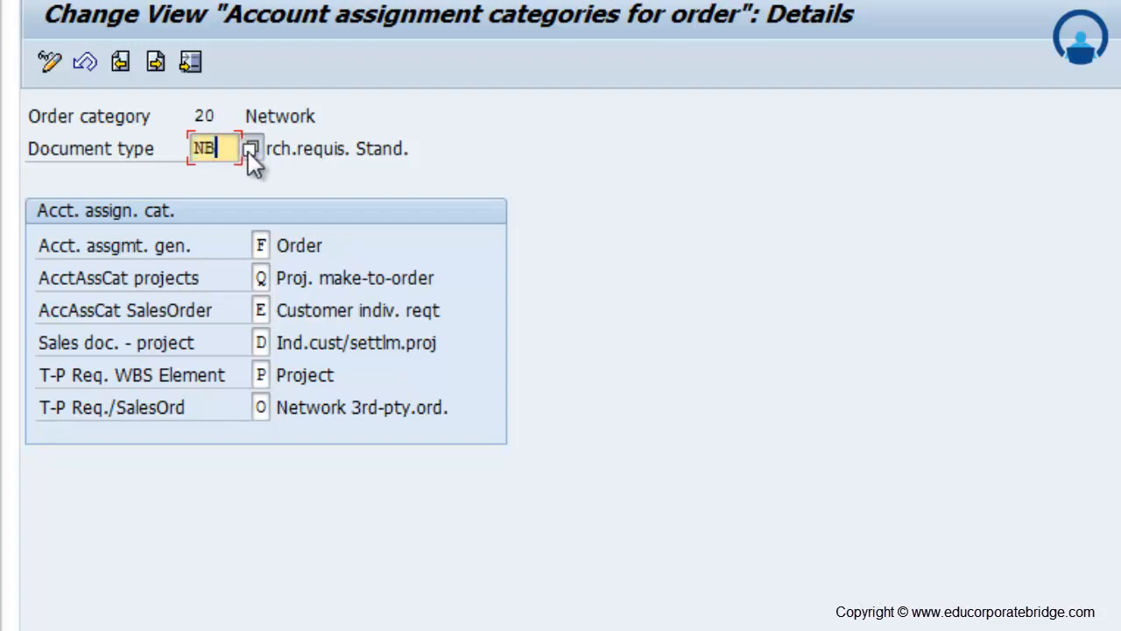
pyautogui.click(250, 150)
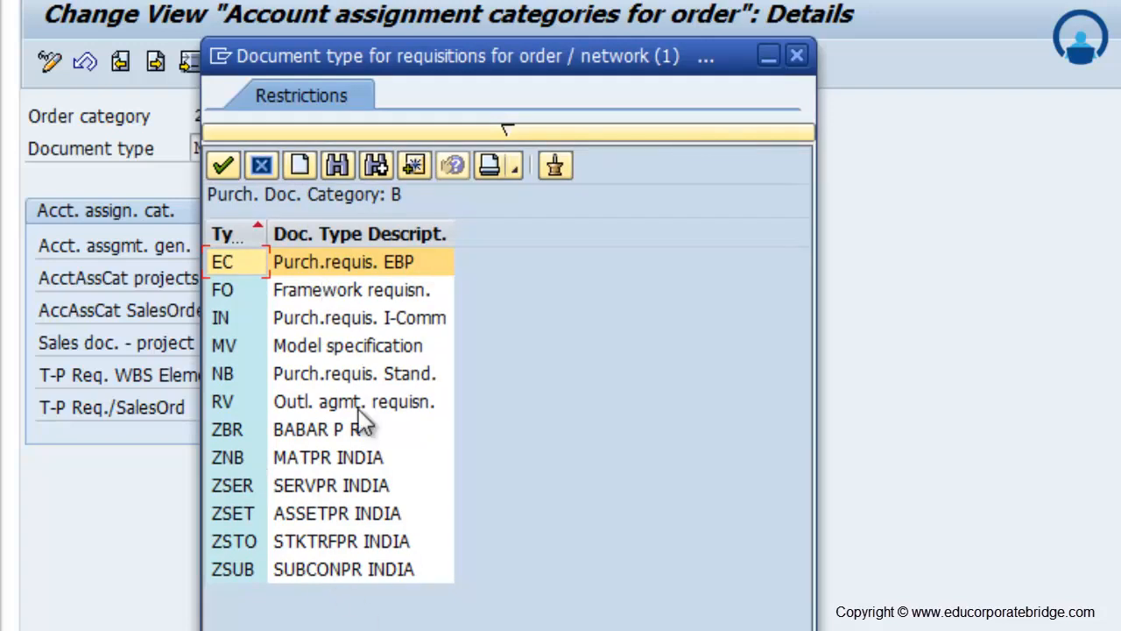
pyautogui.click(799, 70)
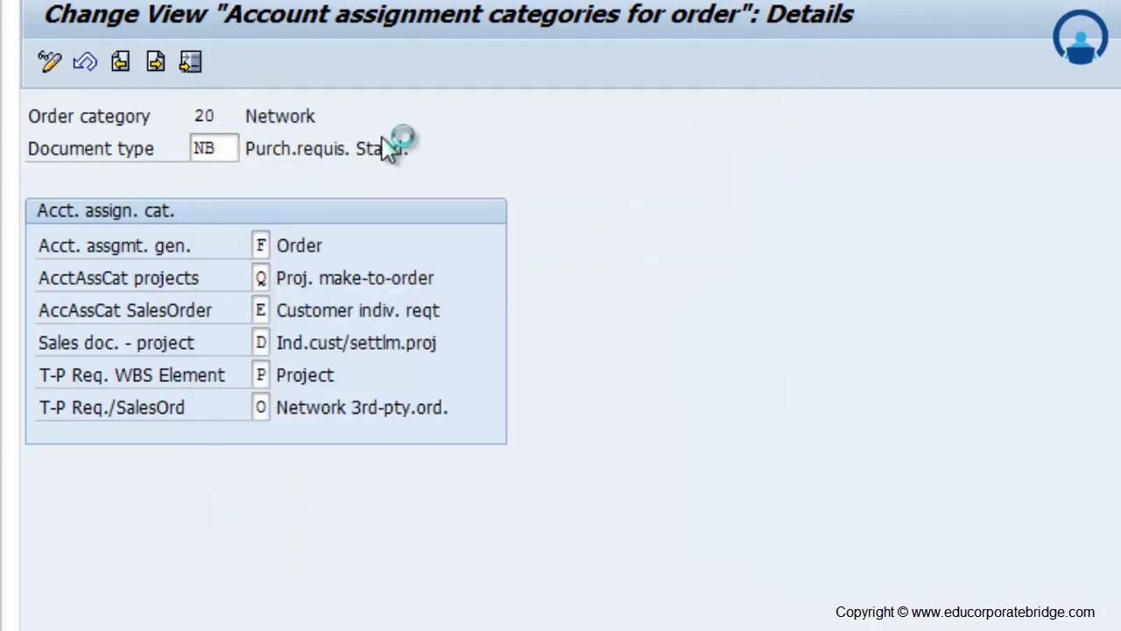
pyautogui.doubleClick(221, 149)
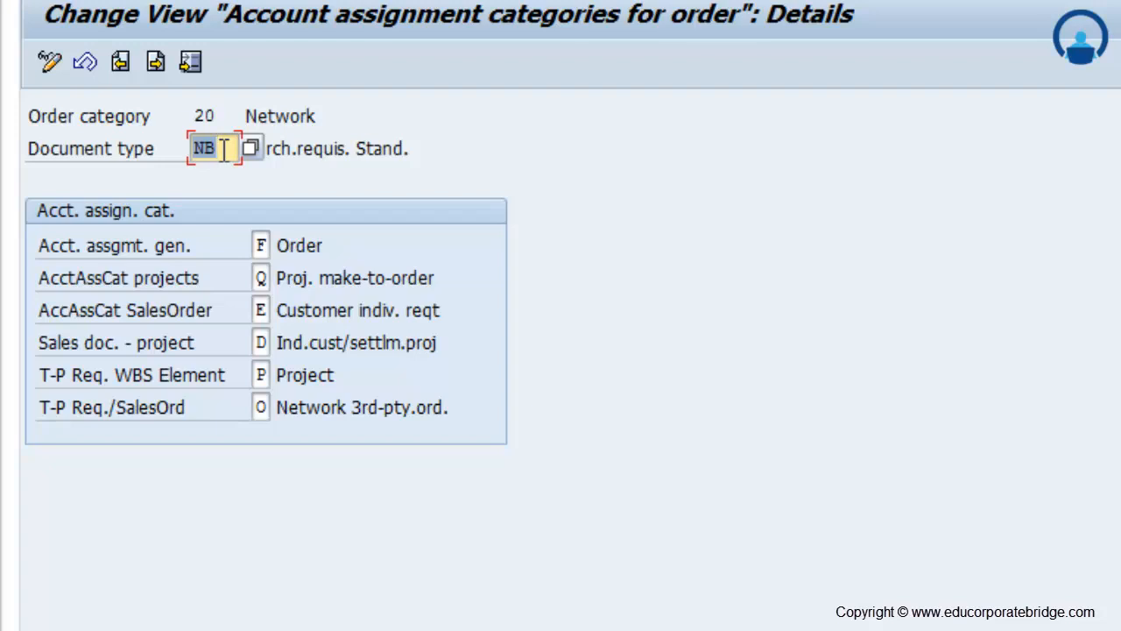
# Examine the possible account assignment categories for projects and return to the customizing structure.
pyautogui.click(260, 245)
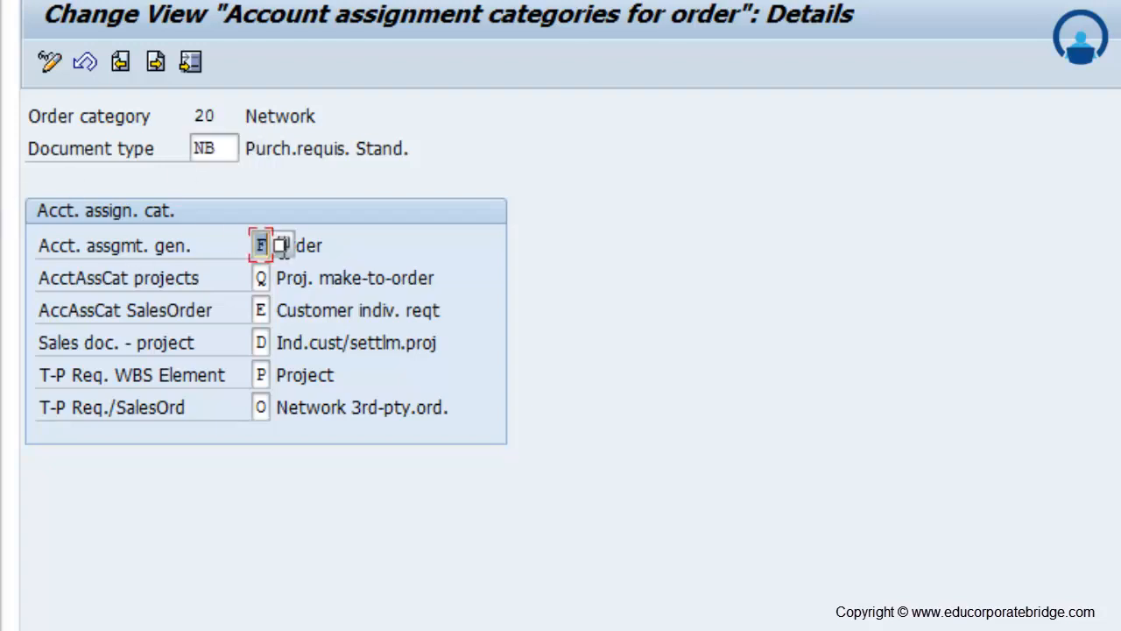
pyautogui.click(267, 278)
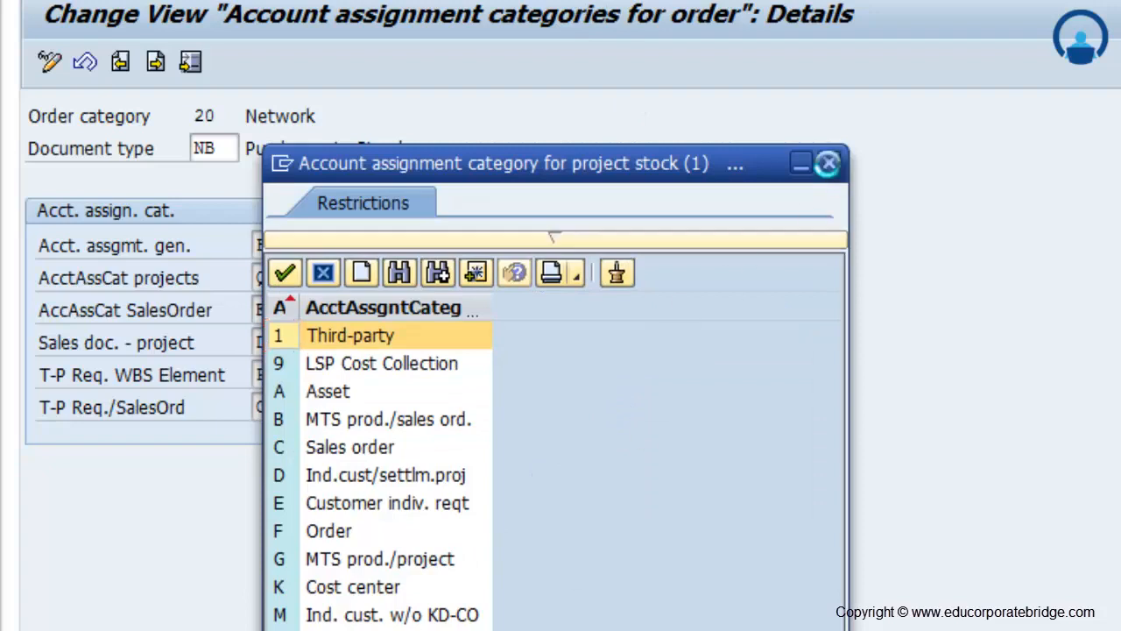
pyautogui.click(827, 163)
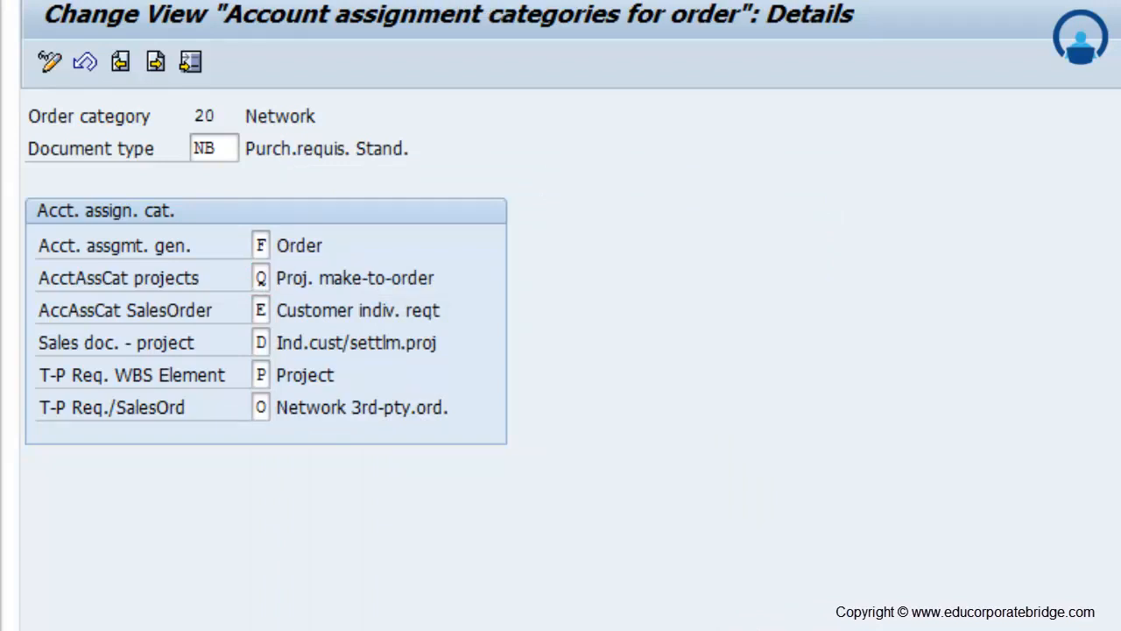
pyautogui.press('F3')
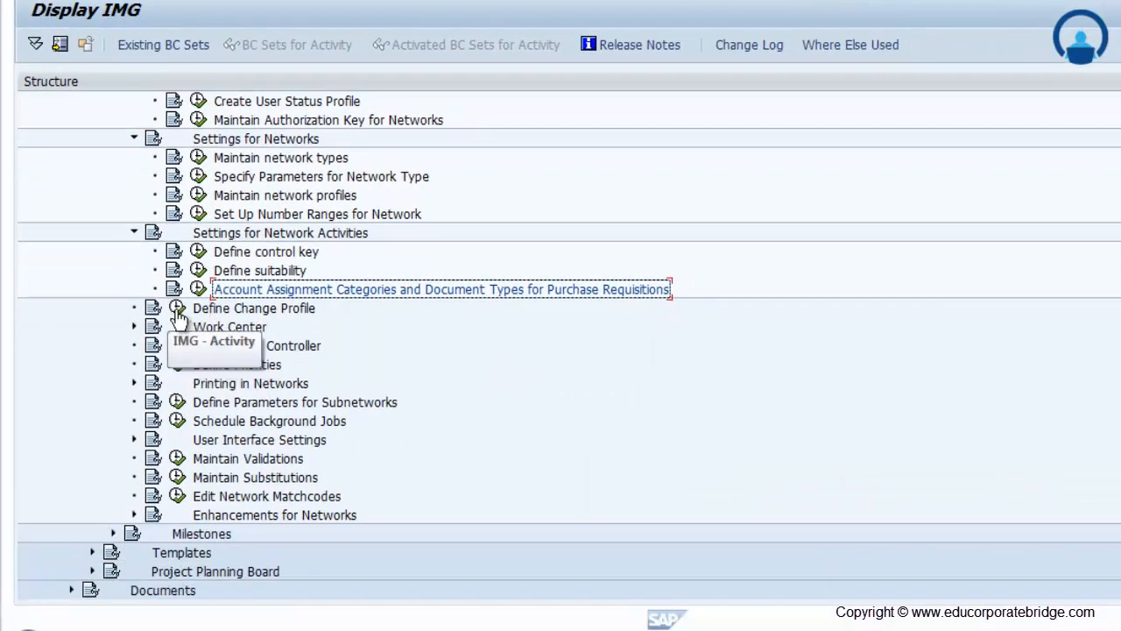
# Open Define Change Profile, review PS0001's activity, activity element, component and production resource/tool settings, and return to the customizing structure.
pyautogui.click(178, 311)
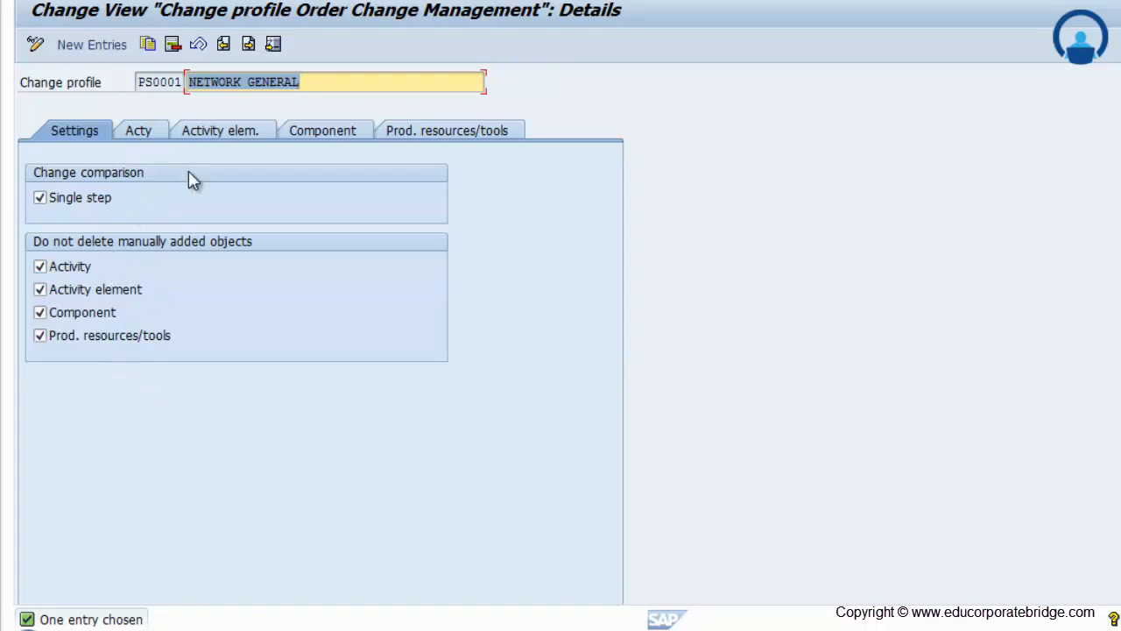
pyautogui.click(151, 137)
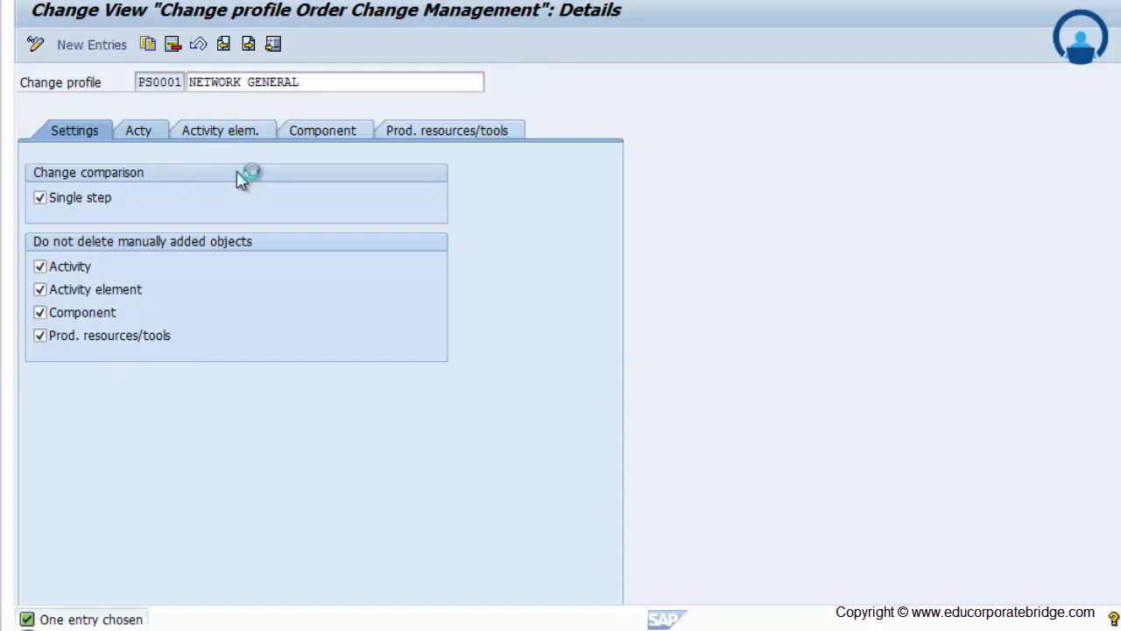
pyautogui.click(243, 136)
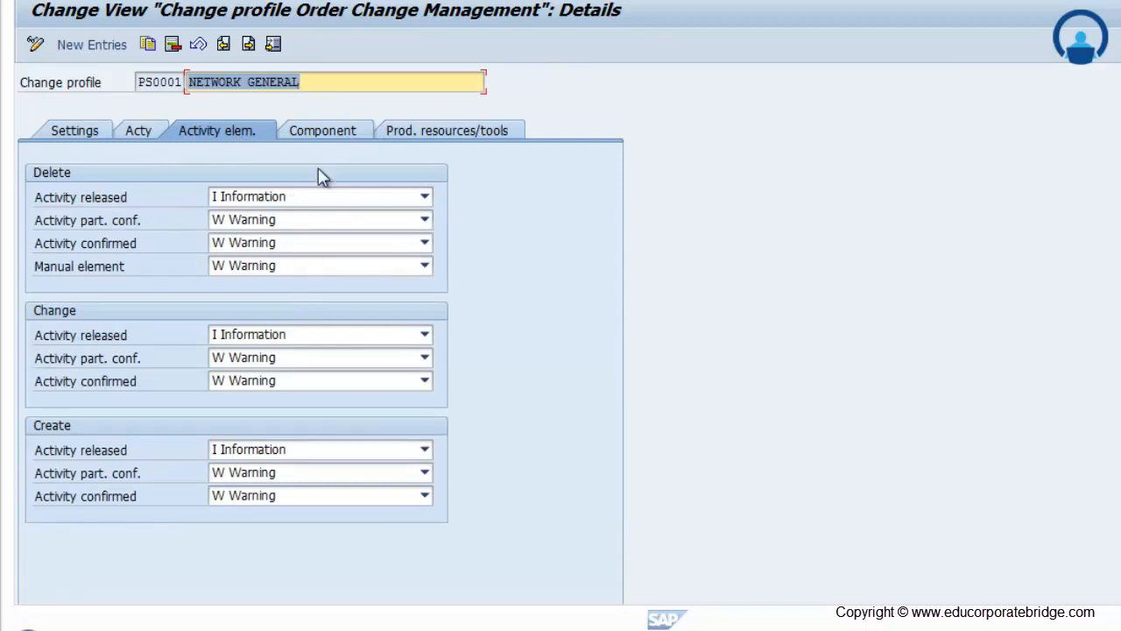
pyautogui.click(323, 136)
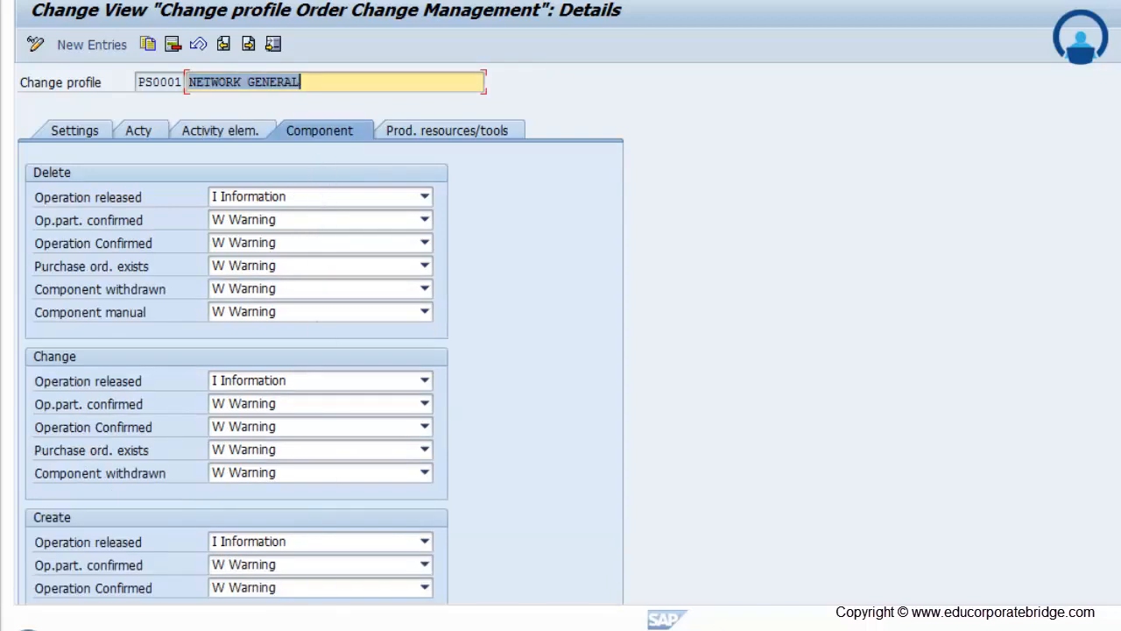
pyautogui.moveTo(362, 628)
pyautogui.click(476, 131)
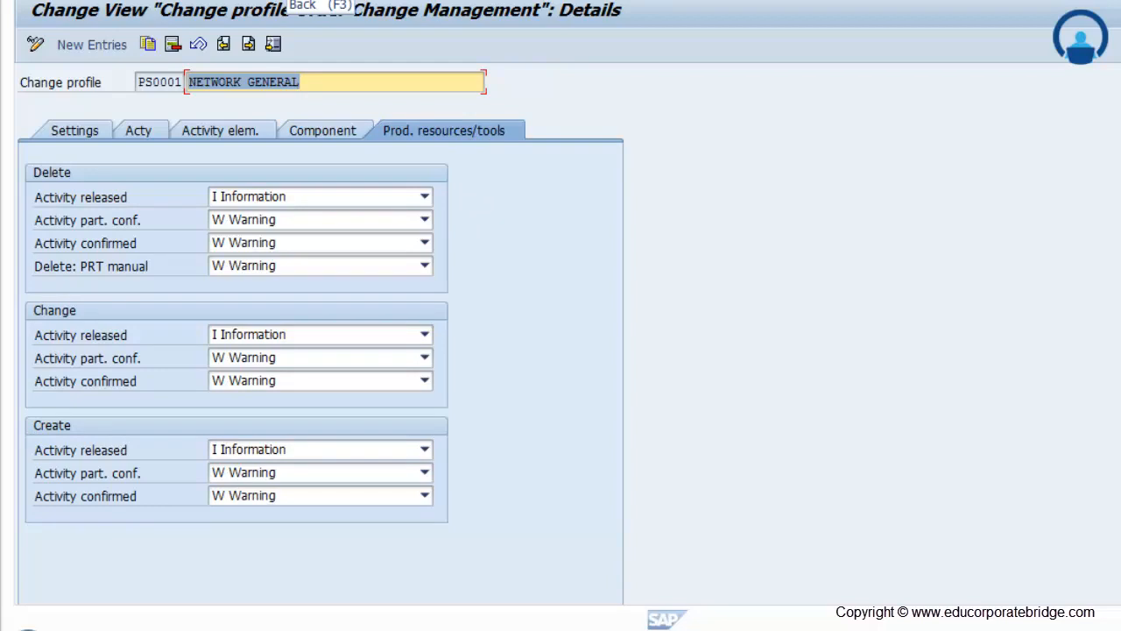
pyautogui.press('F3')
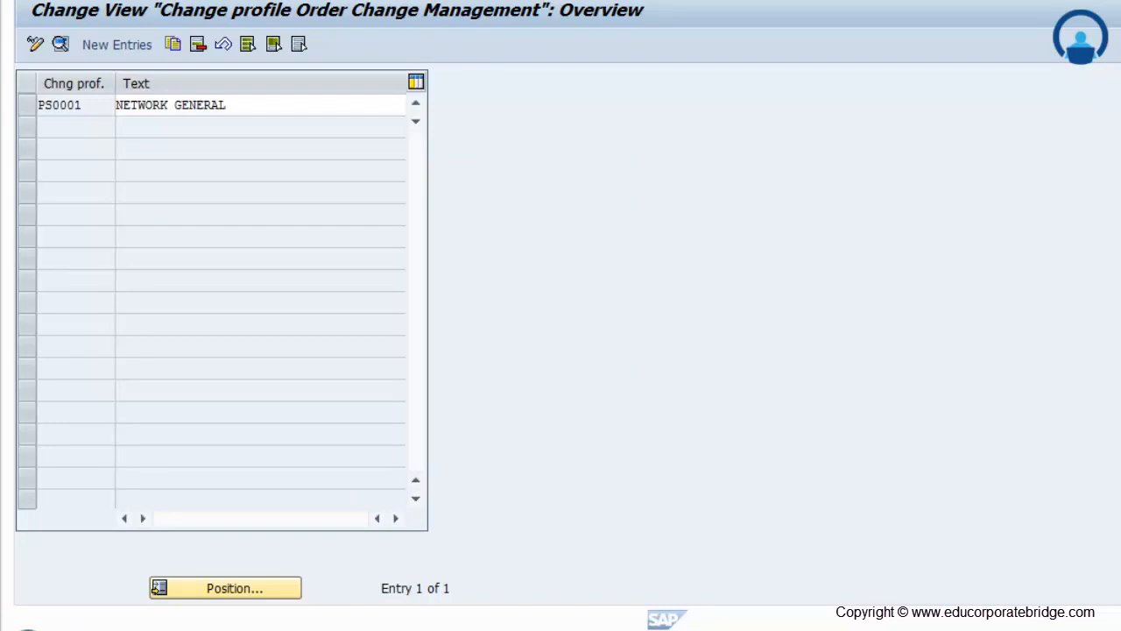
pyautogui.press('F3')
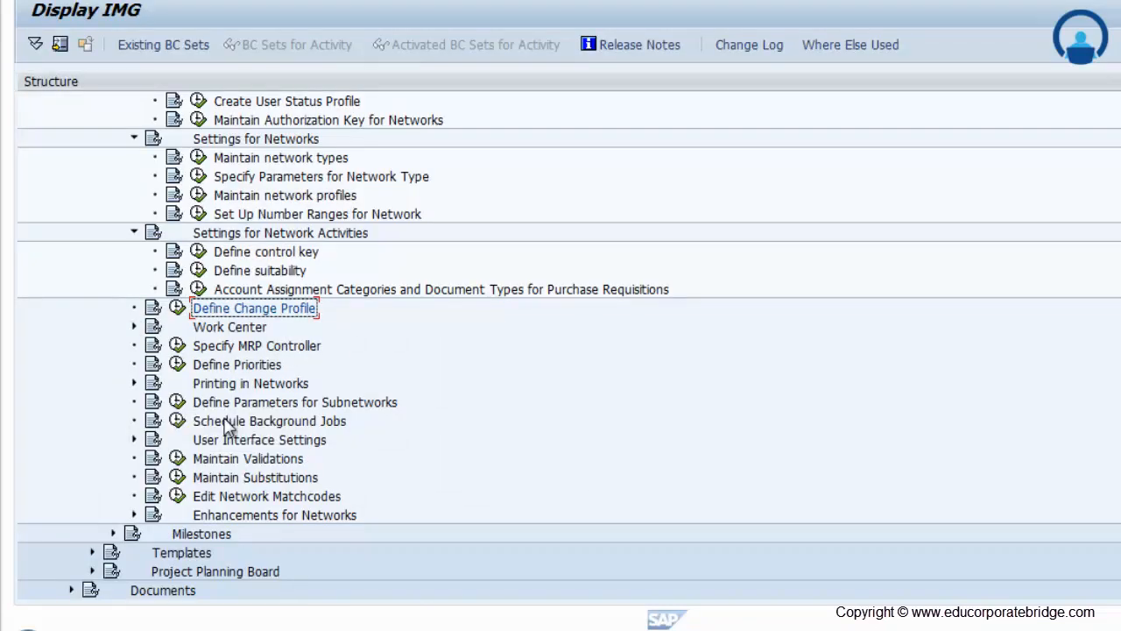
# Expand the network User Interface Settings, examine the modifiable fields for the network header under Define Field Selection for Networks, and close the selection.
pyautogui.scroll(-1, 289, 447)
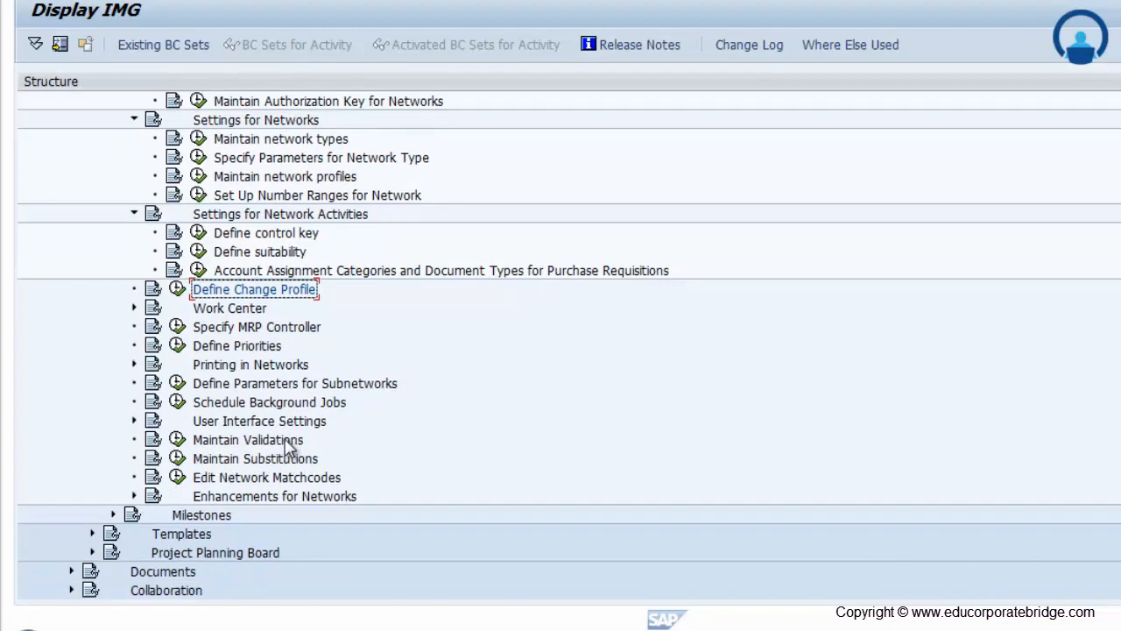
pyautogui.scroll(-1, 289, 447)
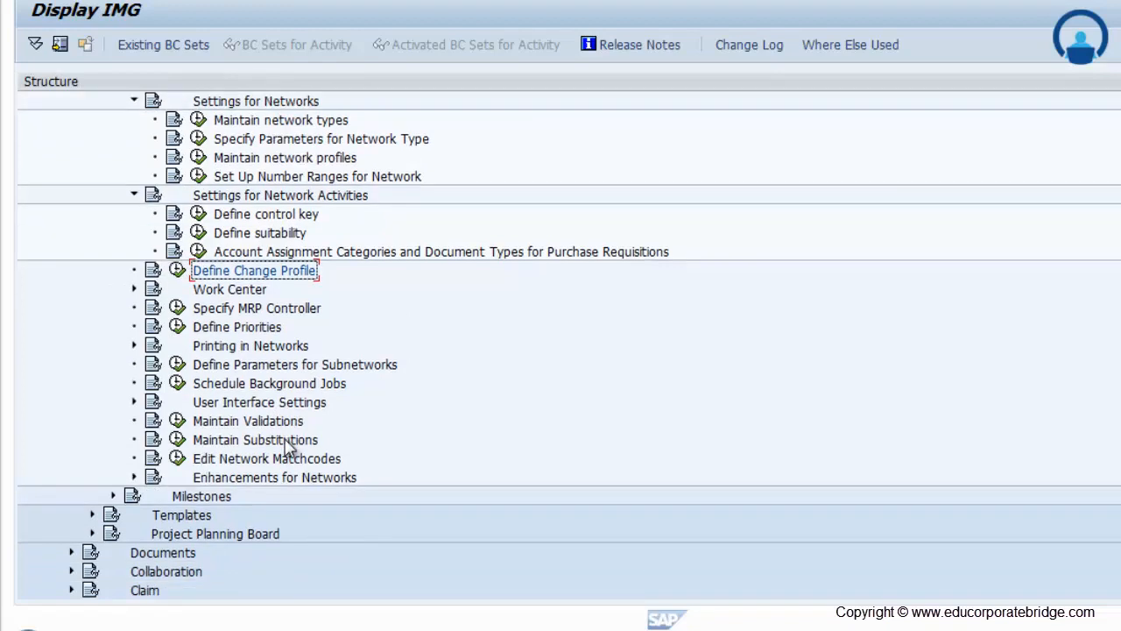
pyautogui.scroll(-3, 290, 447)
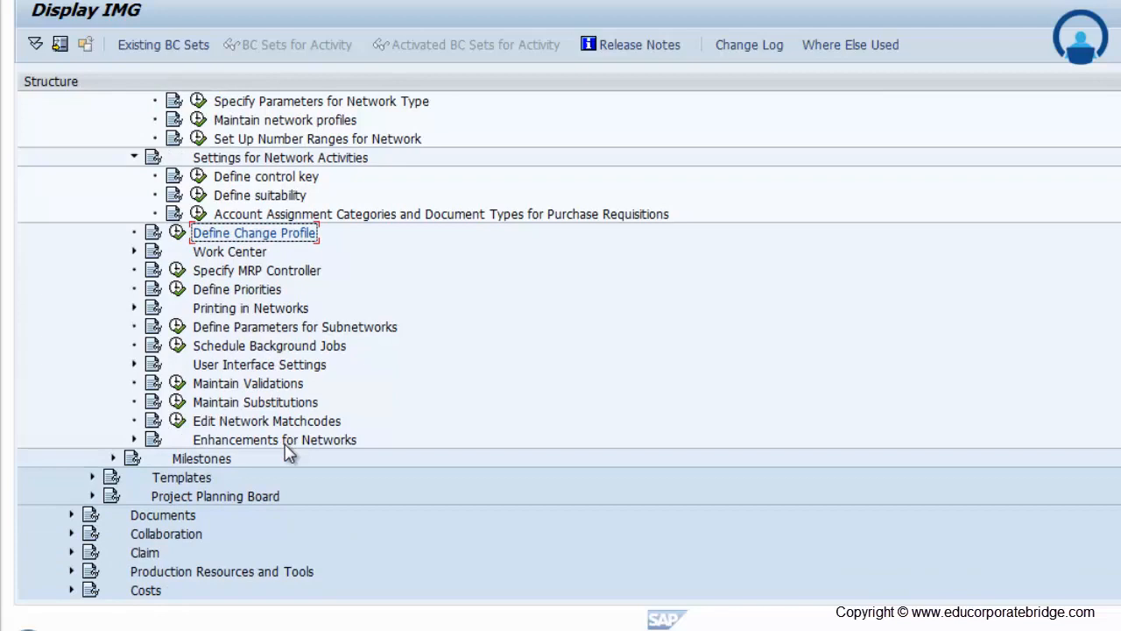
pyautogui.scroll(-1, 290, 453)
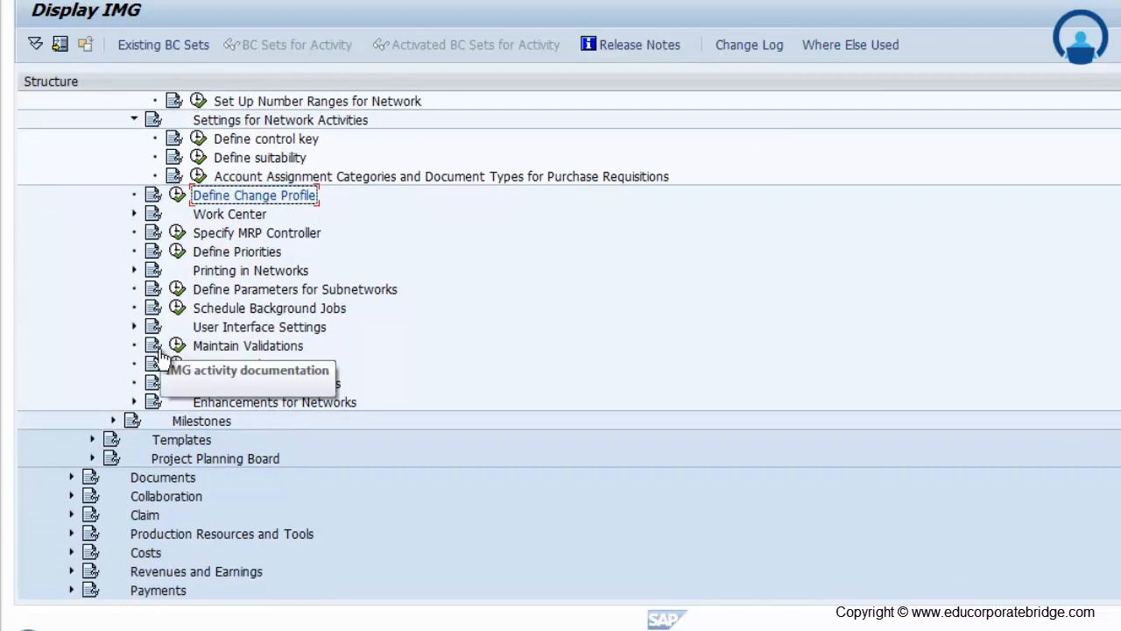
pyautogui.click(134, 328)
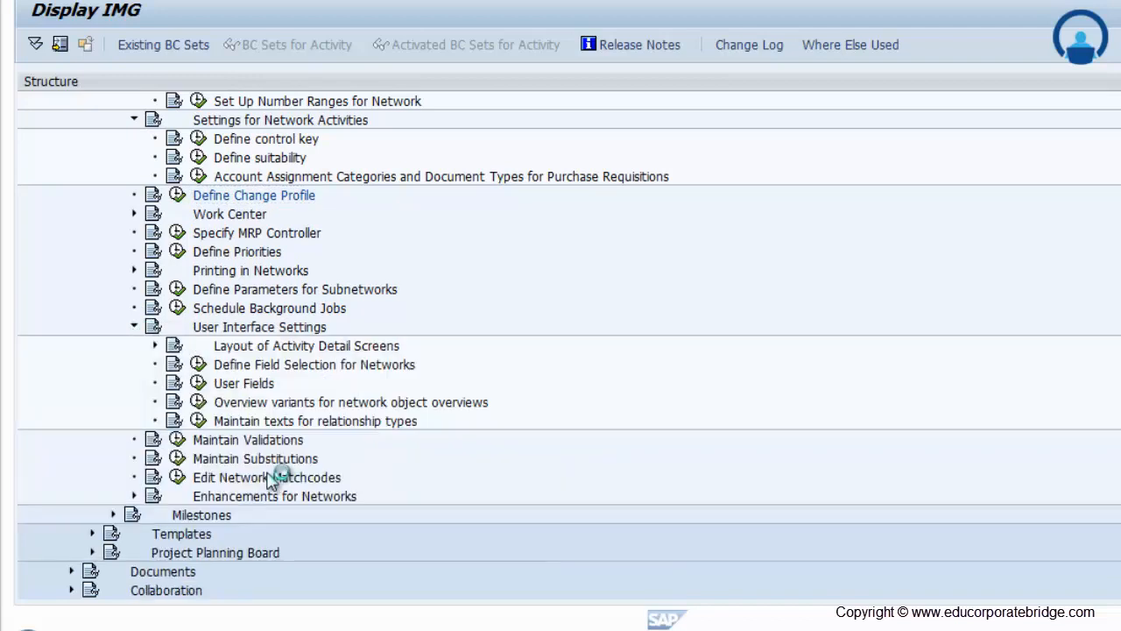
pyautogui.click(198, 363)
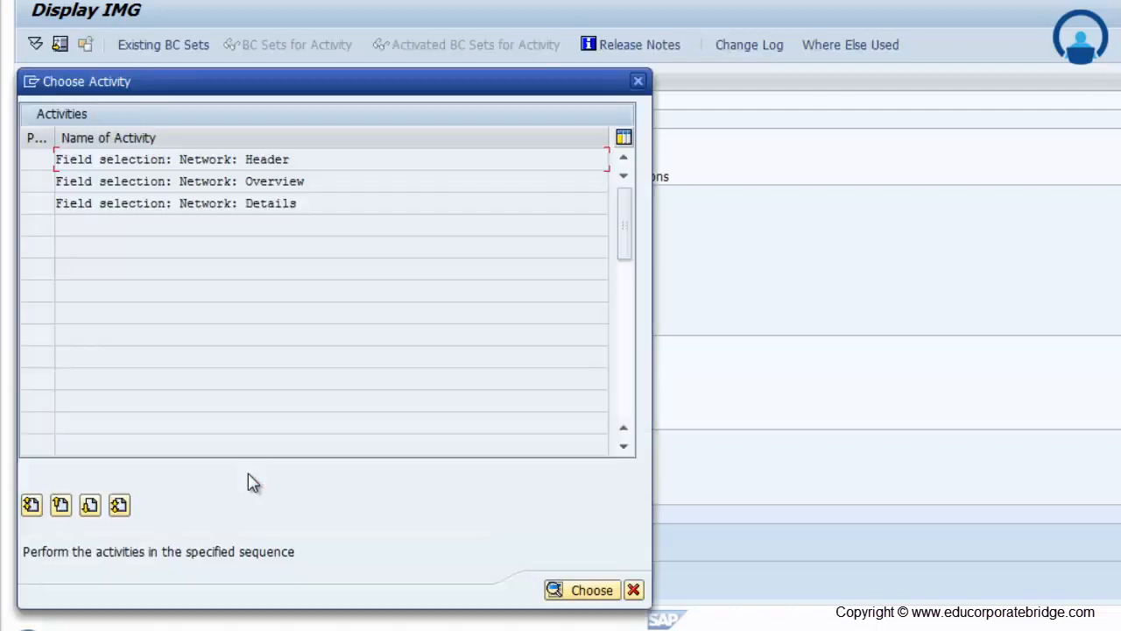
pyautogui.click(261, 166)
pyautogui.doubleClick(261, 167)
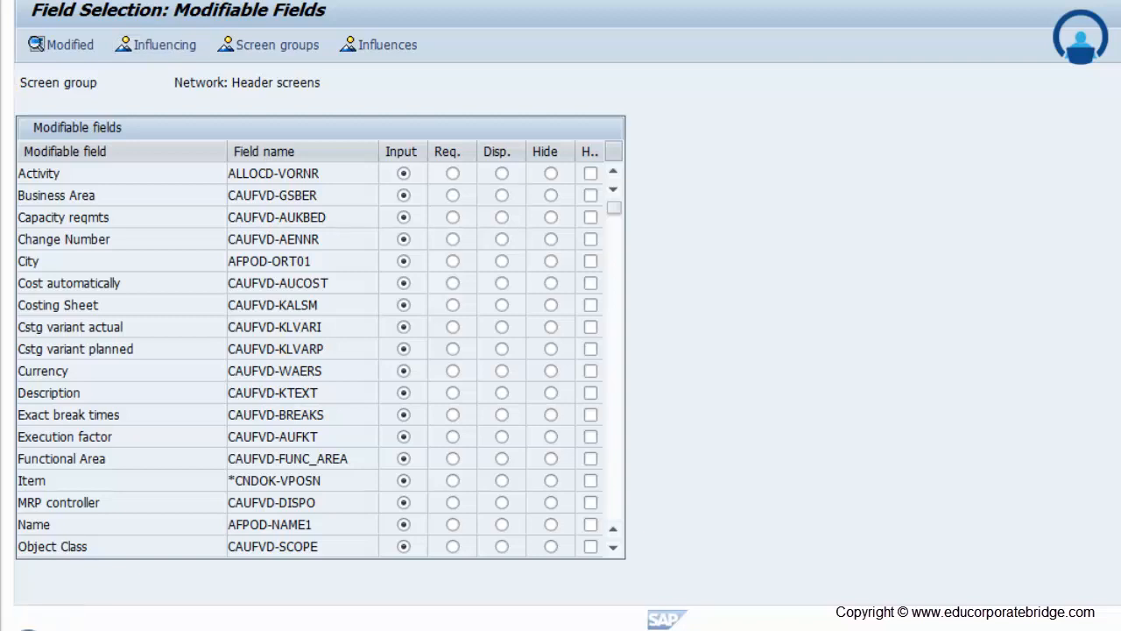
pyautogui.press('F3')
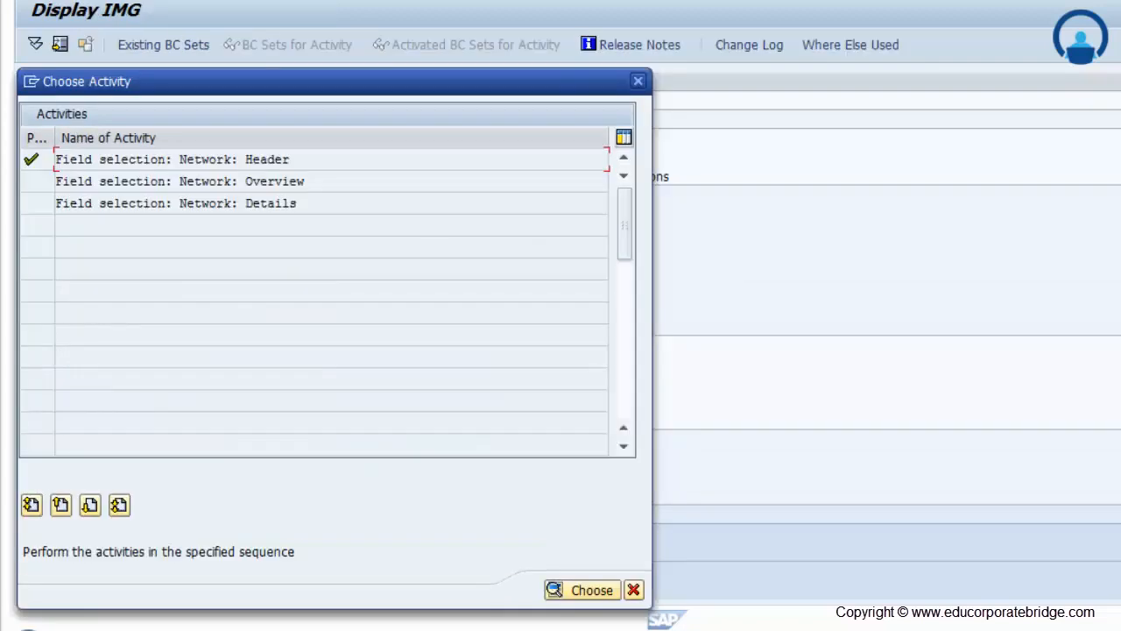
pyautogui.click(641, 83)
# Open the network User Fields, review the details of field key 1300000 (Setting WBS/network), and return to the customizing structure.
pyautogui.click(198, 289)
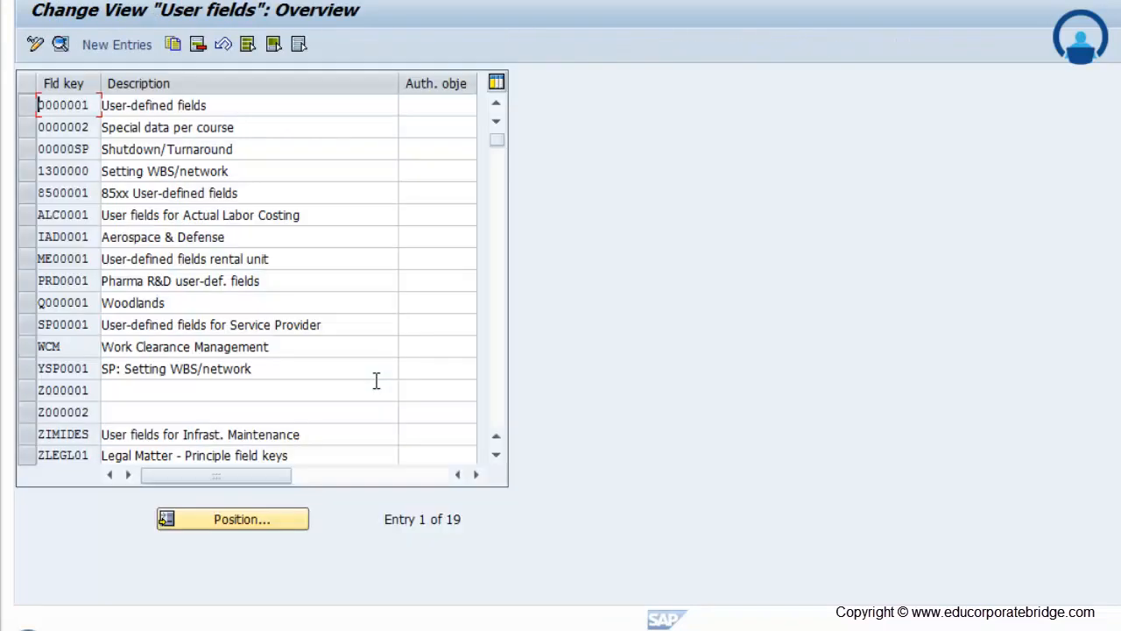
pyautogui.doubleClick(125, 171)
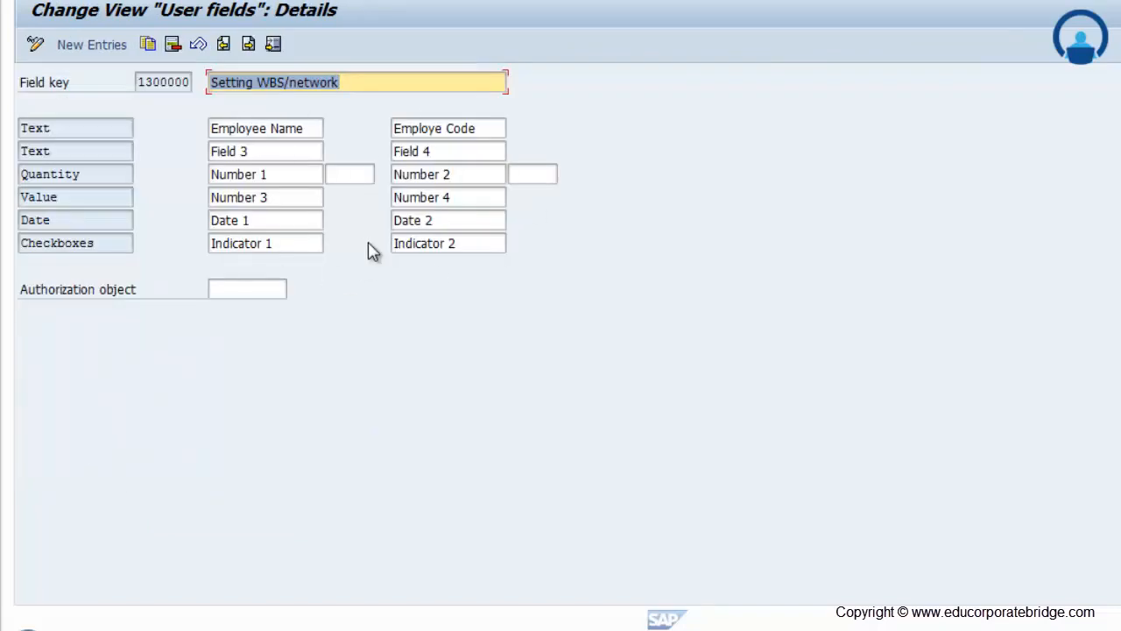
pyautogui.click(268, 0)
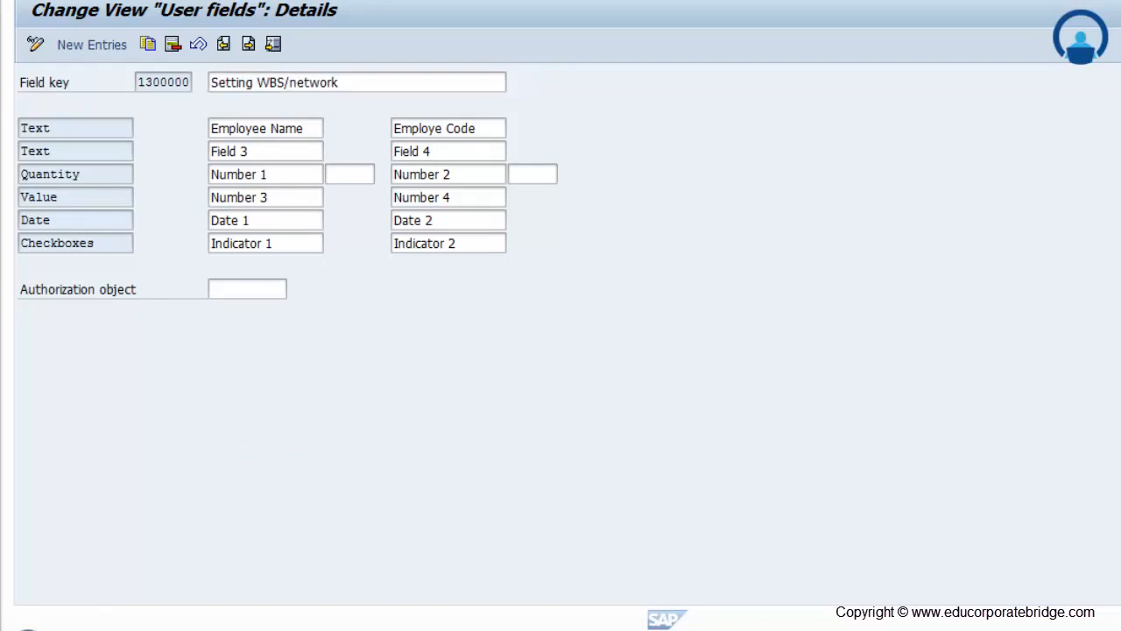
pyautogui.press('F3')
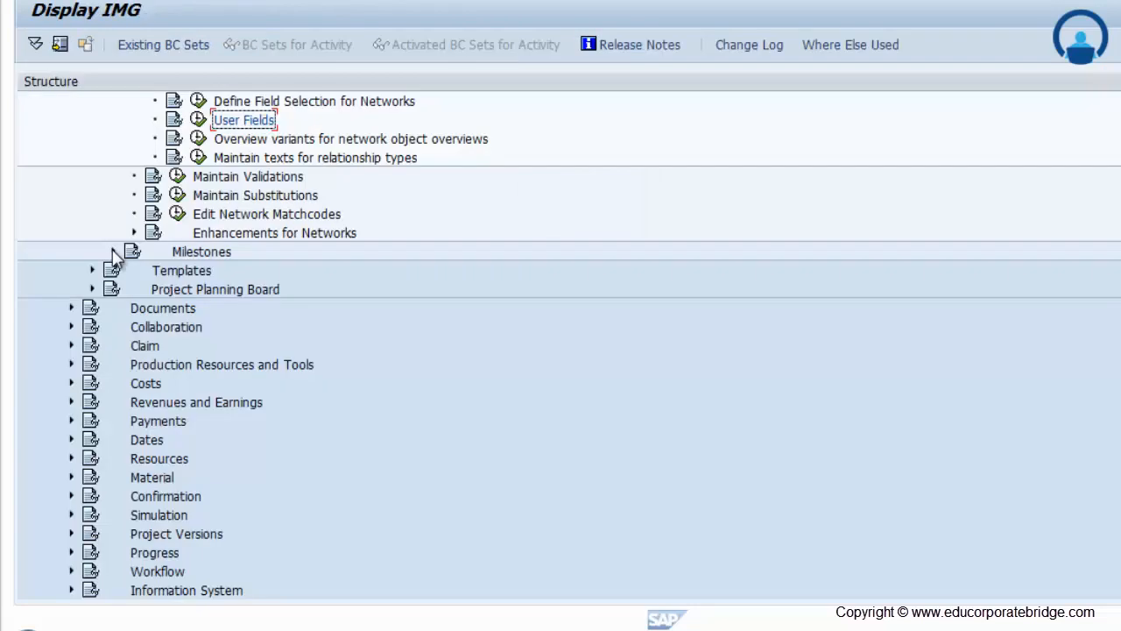
# Expand Milestones, open Define Milestone Usage, widen the Usage column and examine the milestone usages with their descriptions.
pyautogui.click(112, 251)
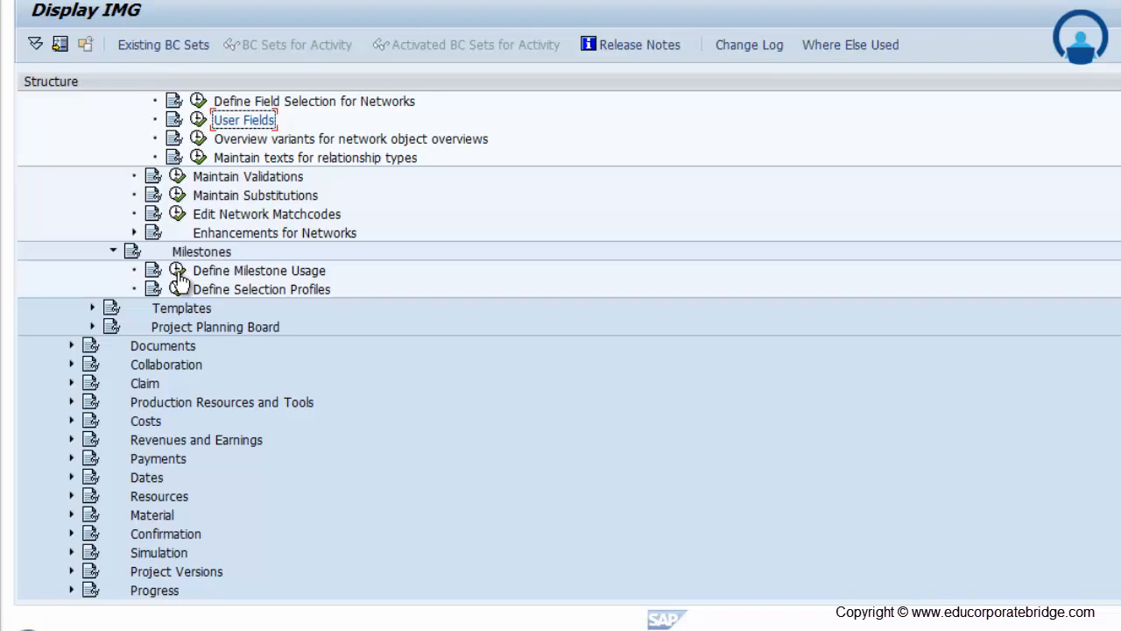
pyautogui.click(177, 271)
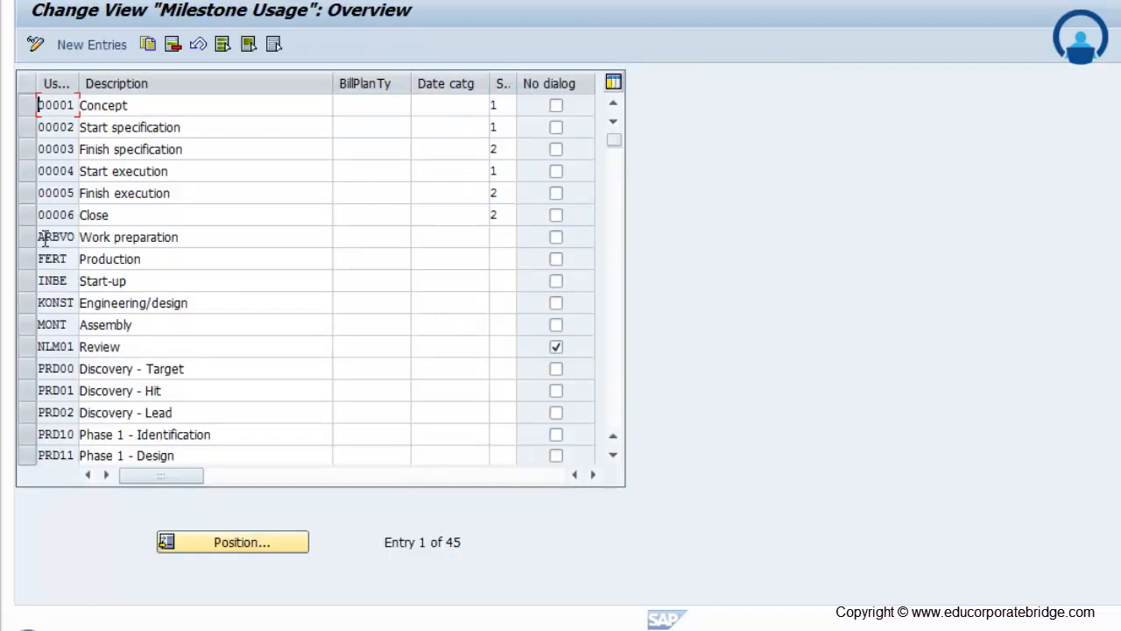
pyautogui.moveTo(80, 83); pyautogui.dragTo(130, 84)
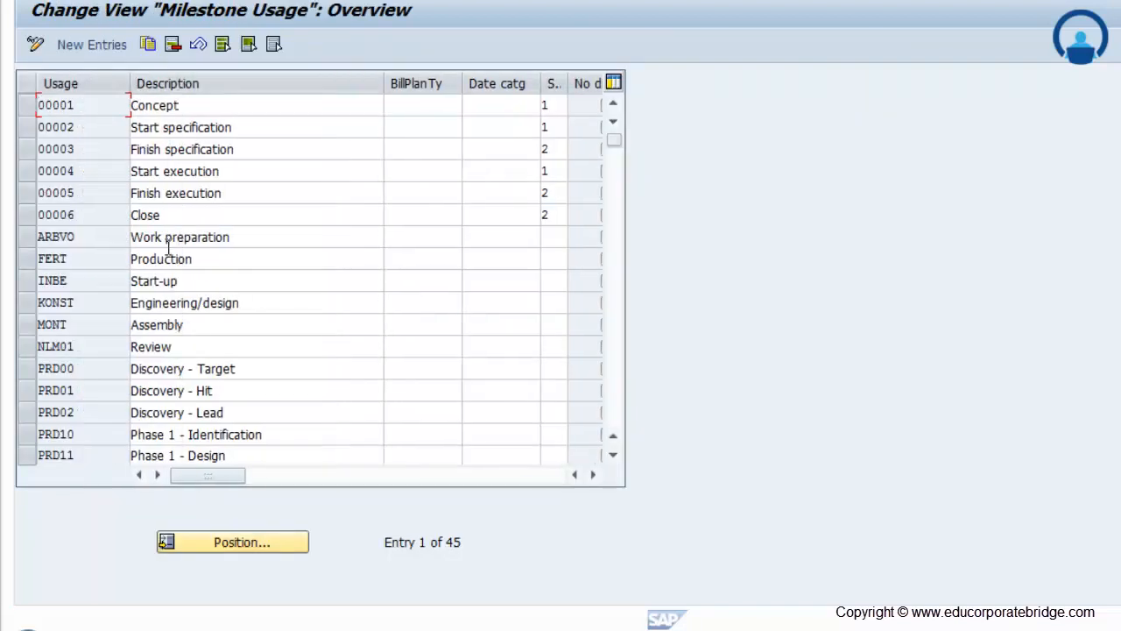
pyautogui.scroll(-1, 172, 375)
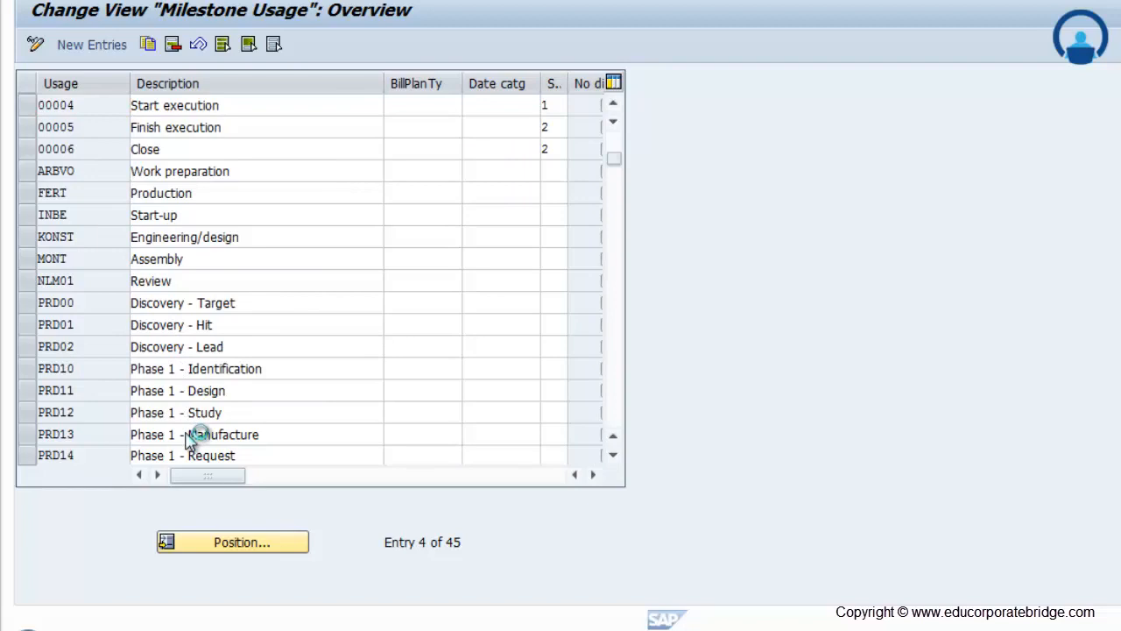
pyautogui.scroll(-1, 186, 435)
pyautogui.scroll(-1, 188, 434)
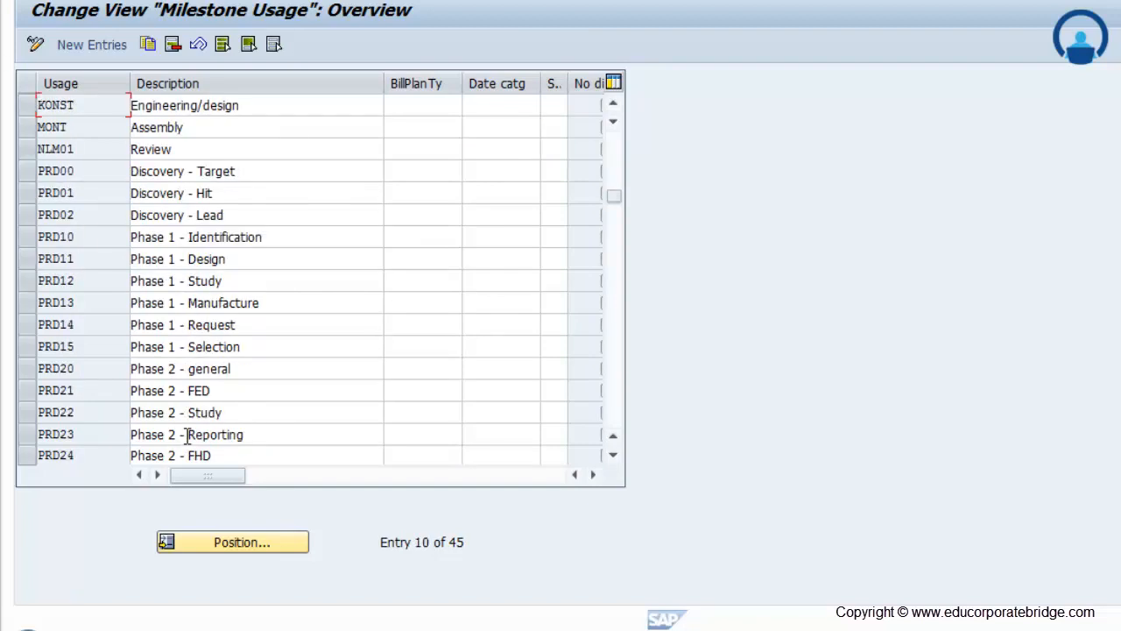
# Examine the possible billing plan types for the MONT (Assembly) milestone usage, close the list and return to the customizing structure.
pyautogui.click(449, 130)
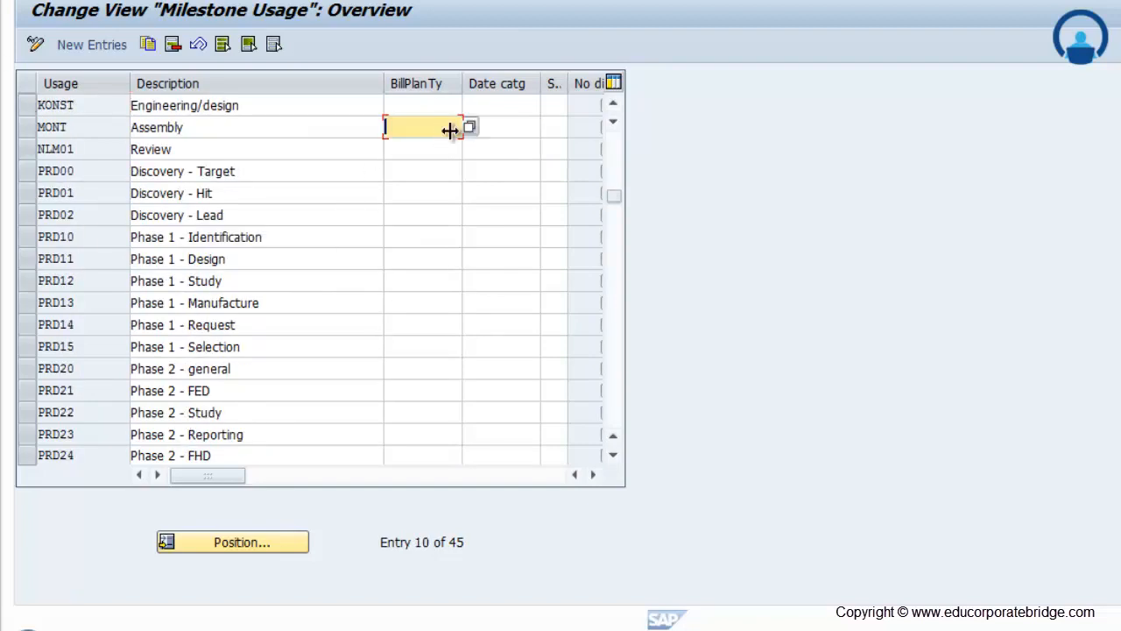
pyautogui.click(470, 128)
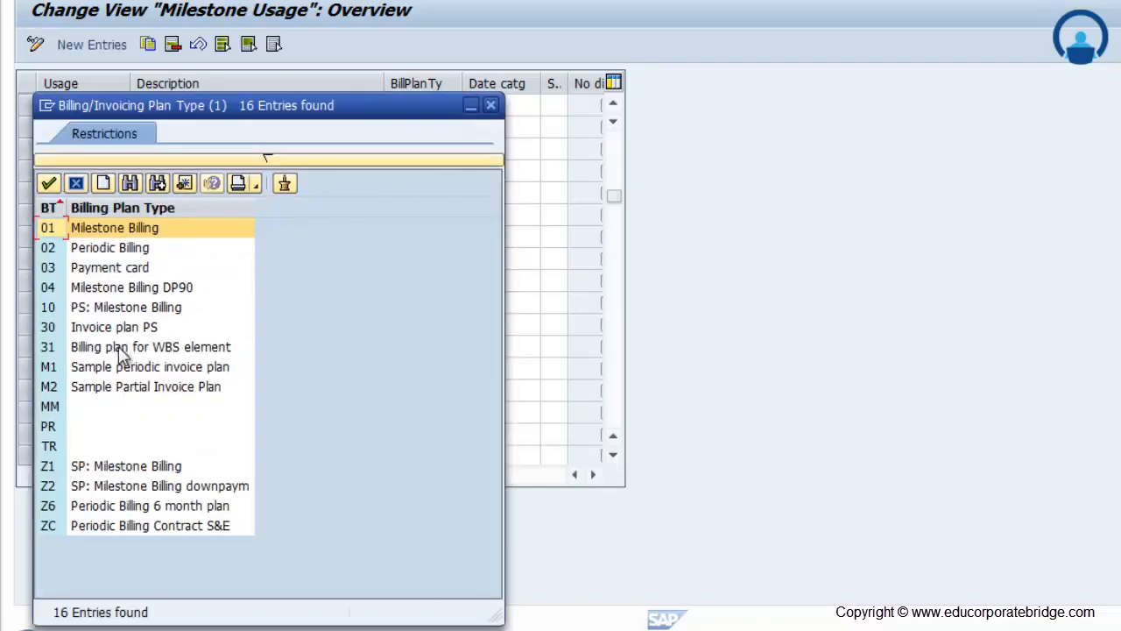
pyautogui.click(120, 334)
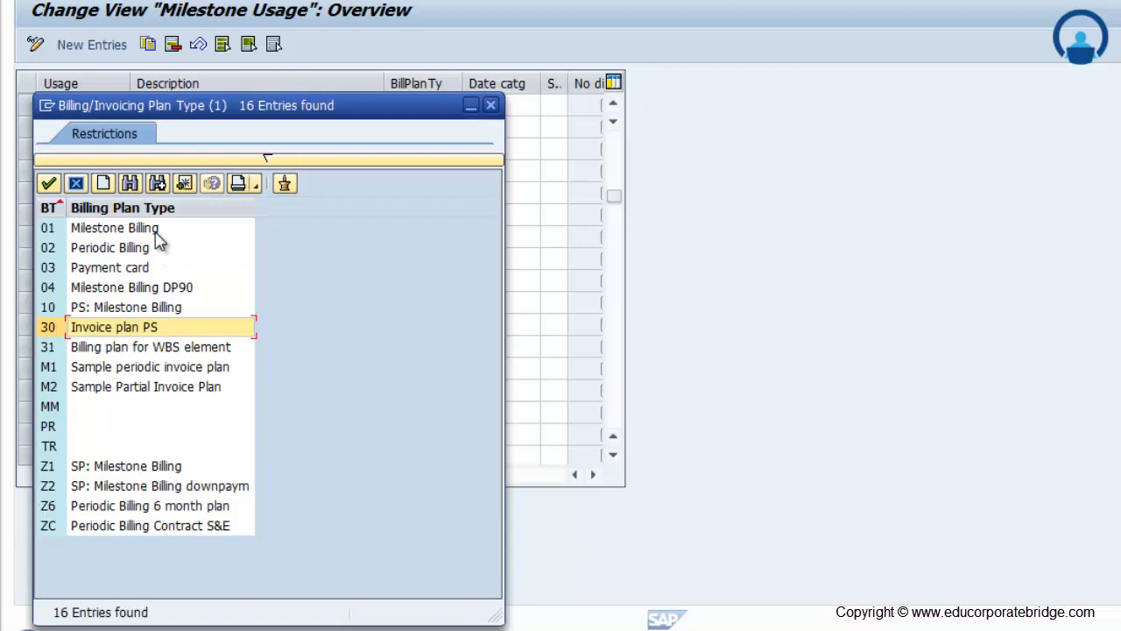
pyautogui.click(486, 105)
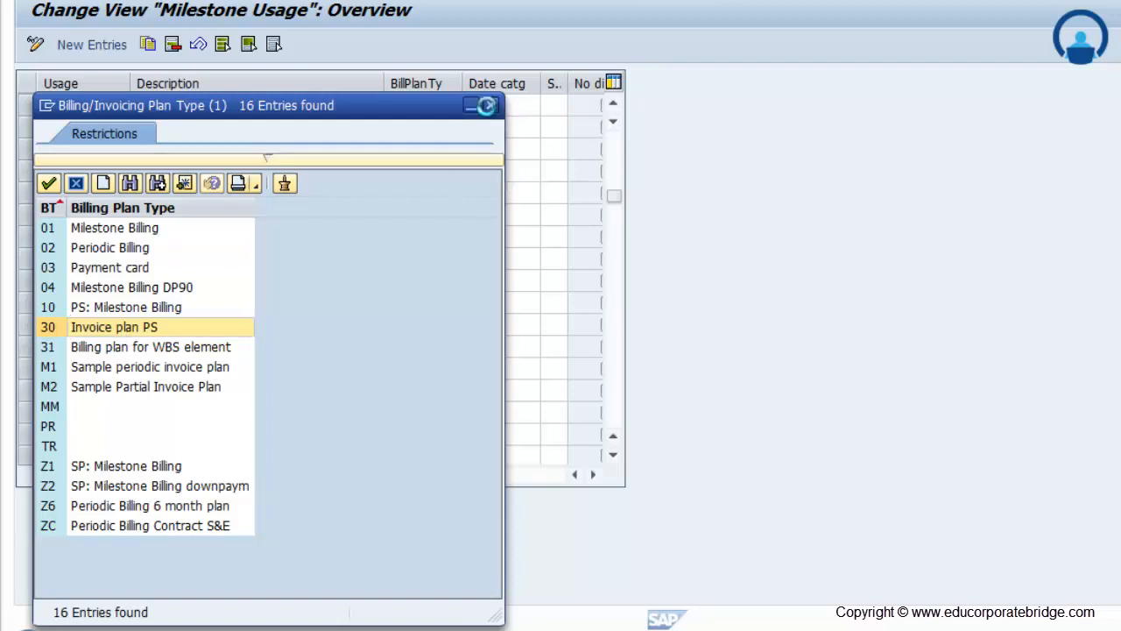
pyautogui.click(246, 2)
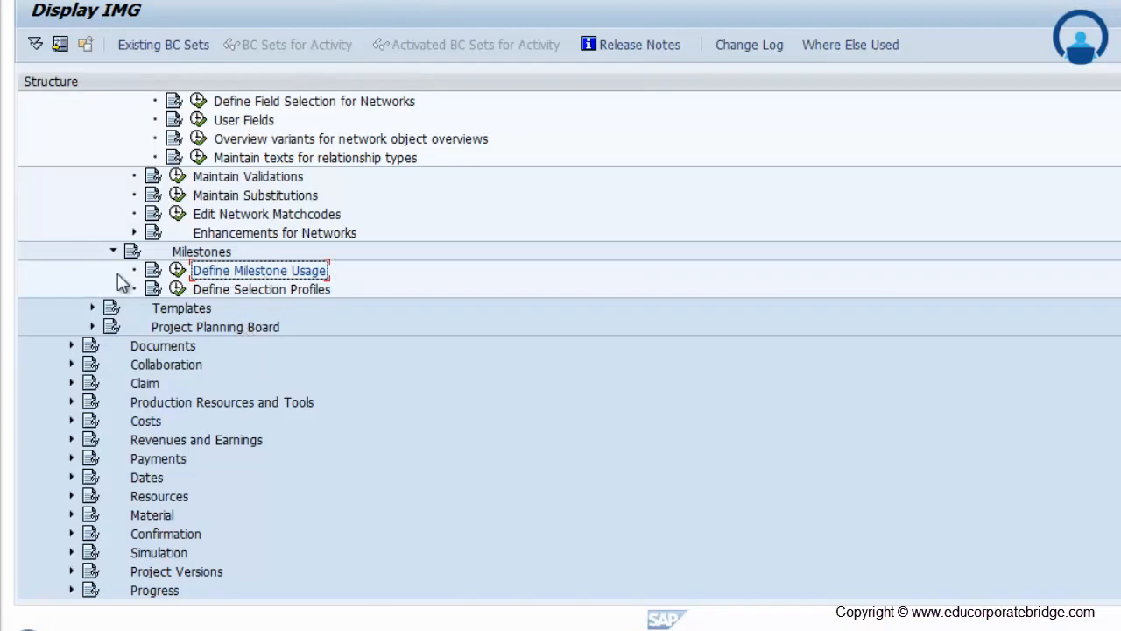
# Expand Templates down to Settings for Standard and Operative WBSs under Standard Work Breakdown Structure.
pyautogui.click(92, 308)
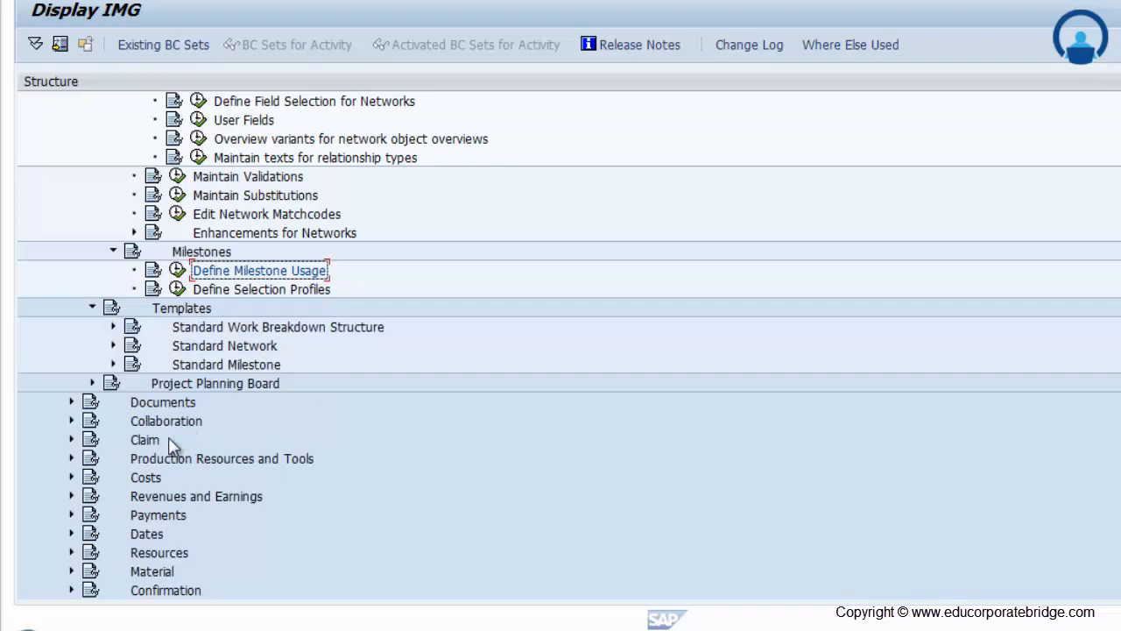
pyautogui.click(113, 327)
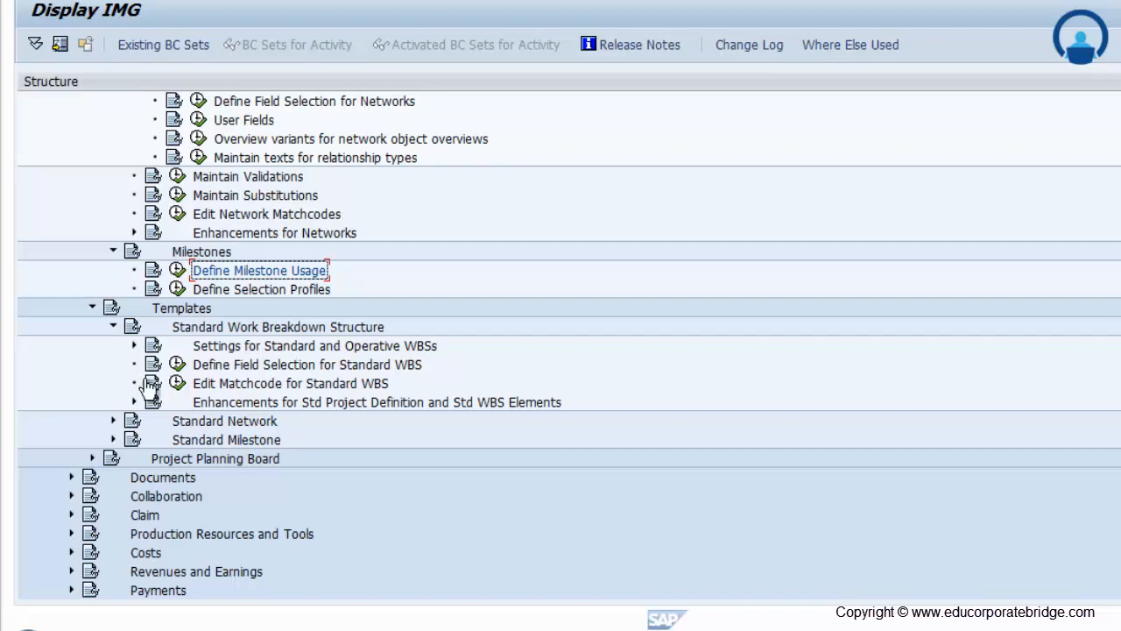
pyautogui.click(134, 345)
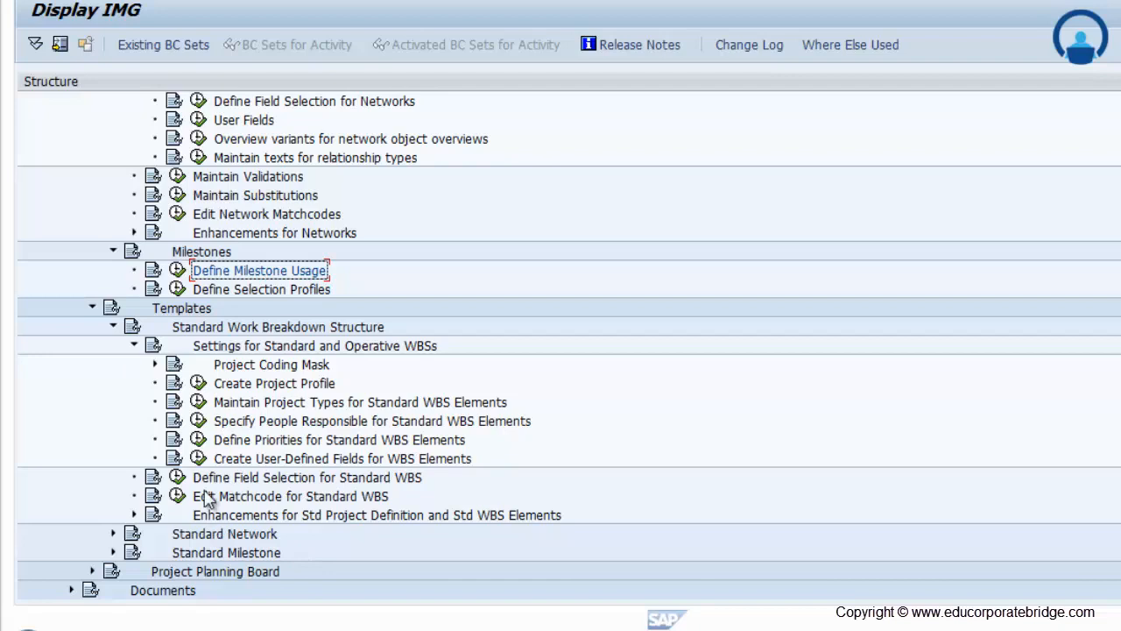
# Open Create Project Profile, review the control data of profile 1000 (Elevator), and return to the customizing structure.
pyautogui.click(199, 387)
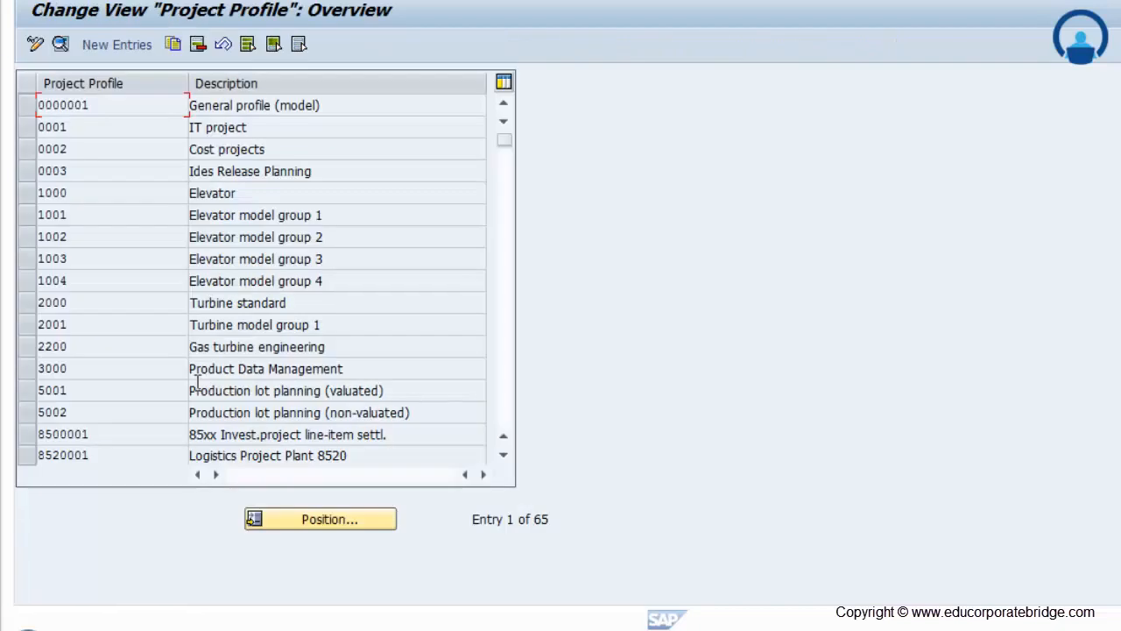
pyautogui.doubleClick(216, 190)
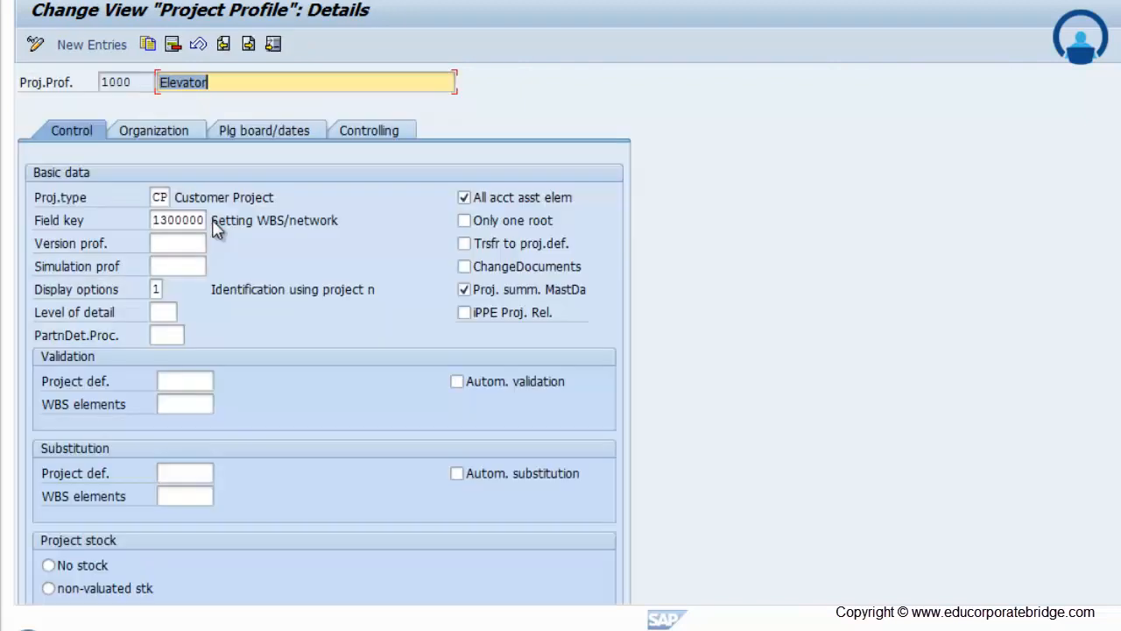
pyautogui.click(29, 628)
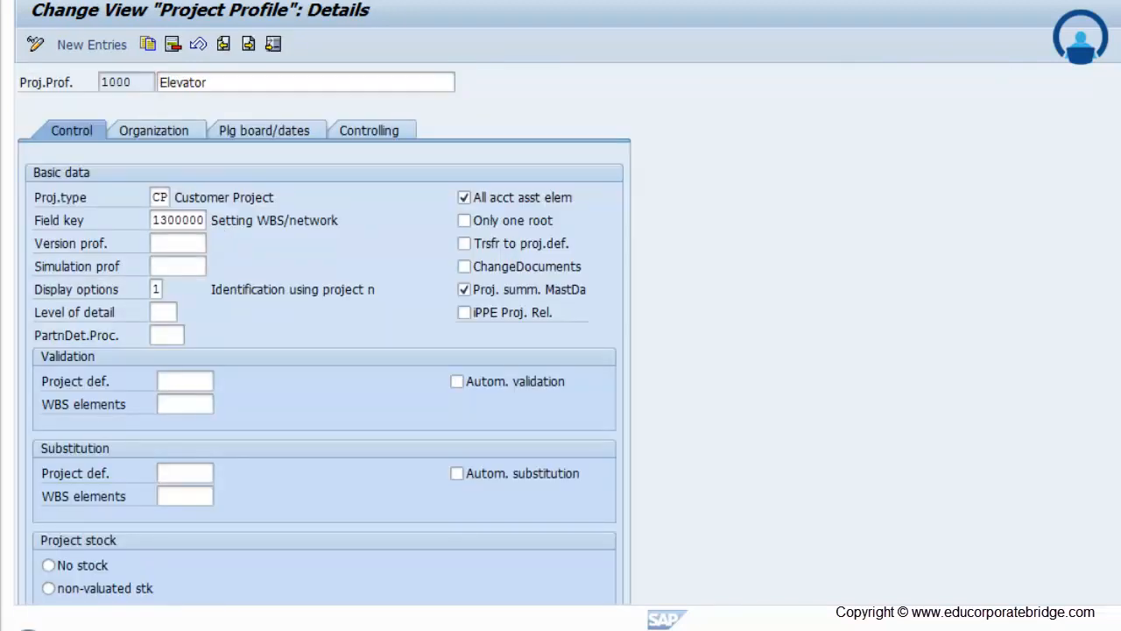
pyautogui.press('F3')
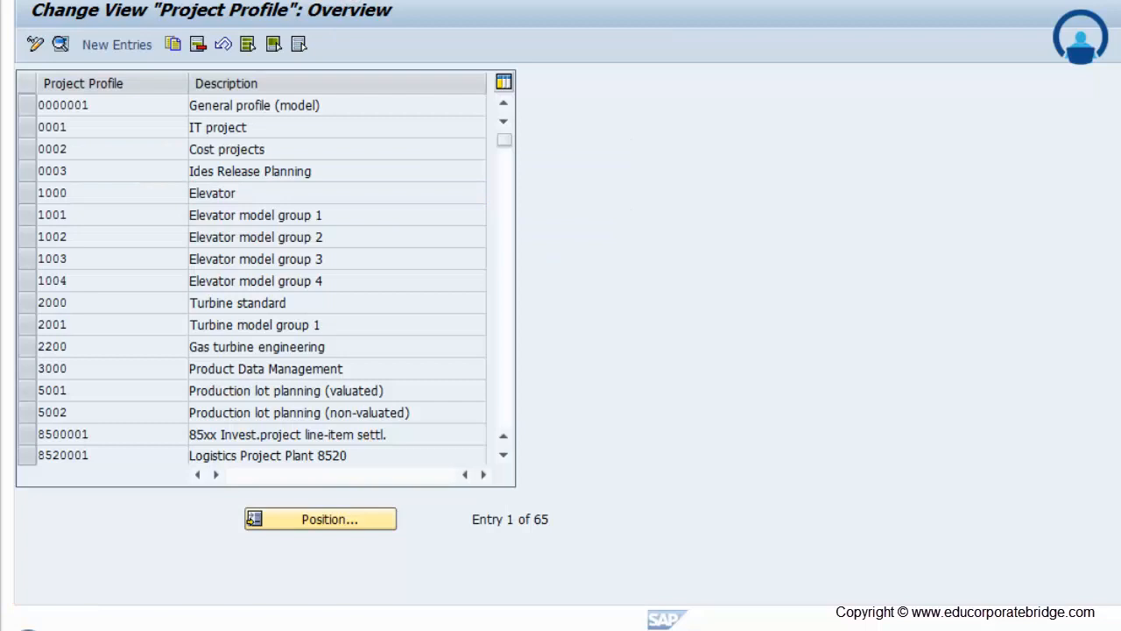
pyautogui.press('F3')
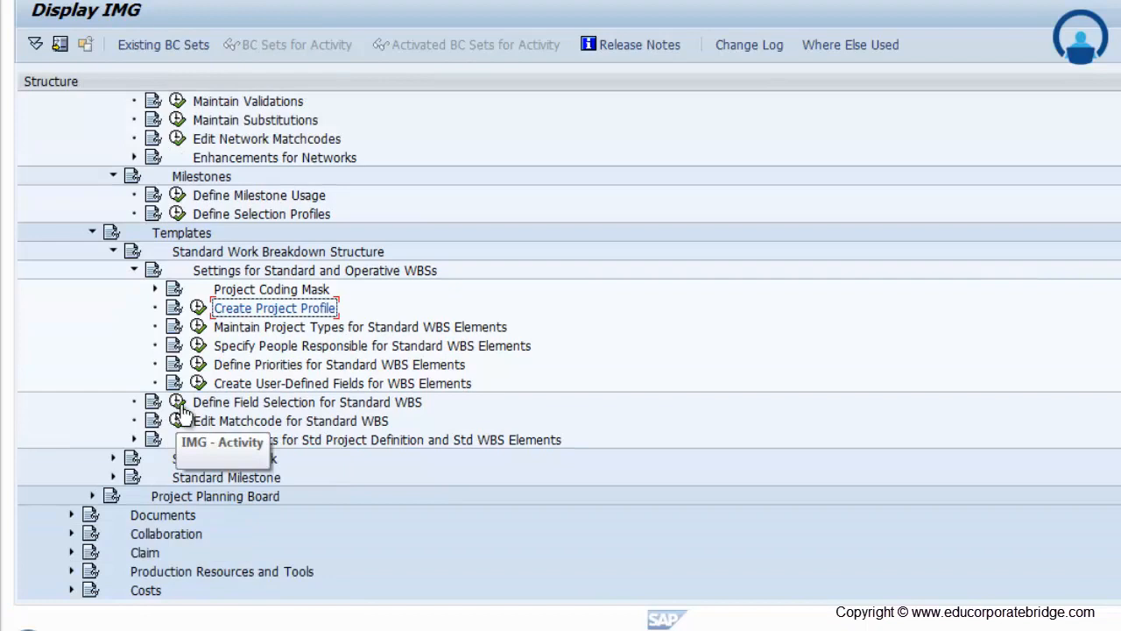
# Open Define Field Selection for Standard WBS and examine the modifiable fields of the standard WBS element.
pyautogui.click(178, 402)
pyautogui.doubleClick(238, 159)
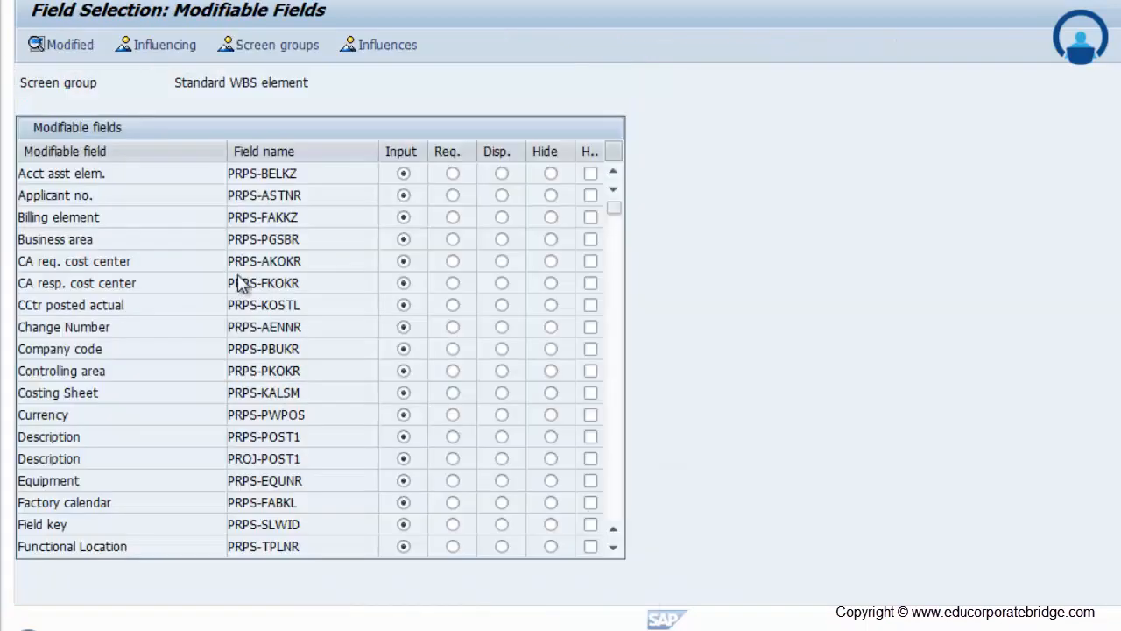
pyautogui.scroll(-1, 251, 271)
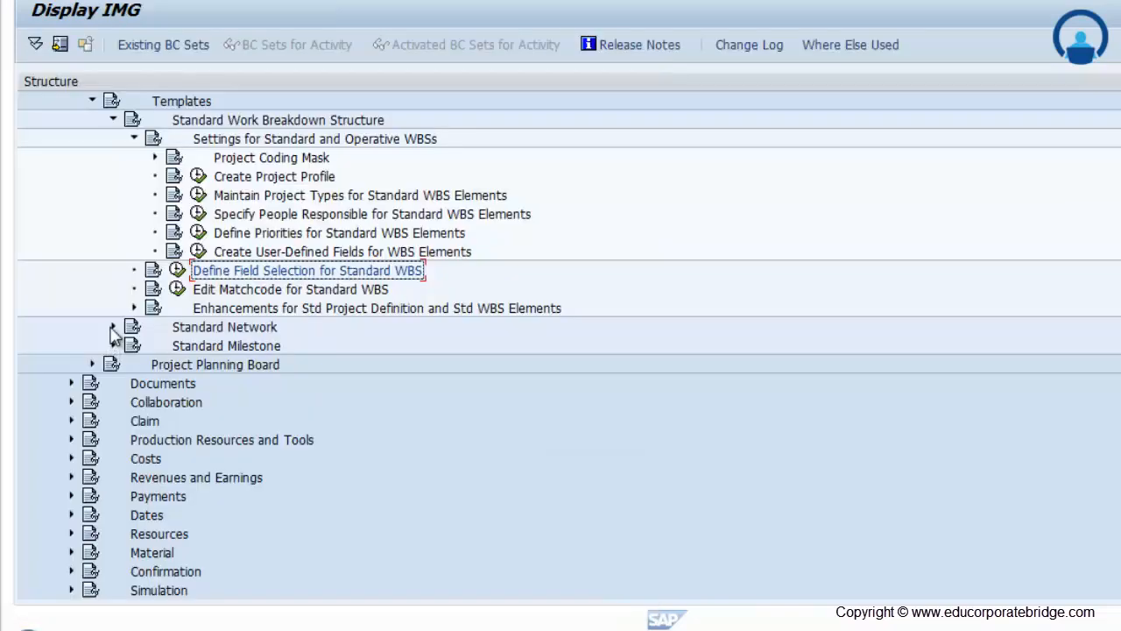
# Expand Standard Network and open profile 1300000 (Standard network profile for IDES) under Maintain Standard Network Profiles.
pyautogui.click(113, 328)
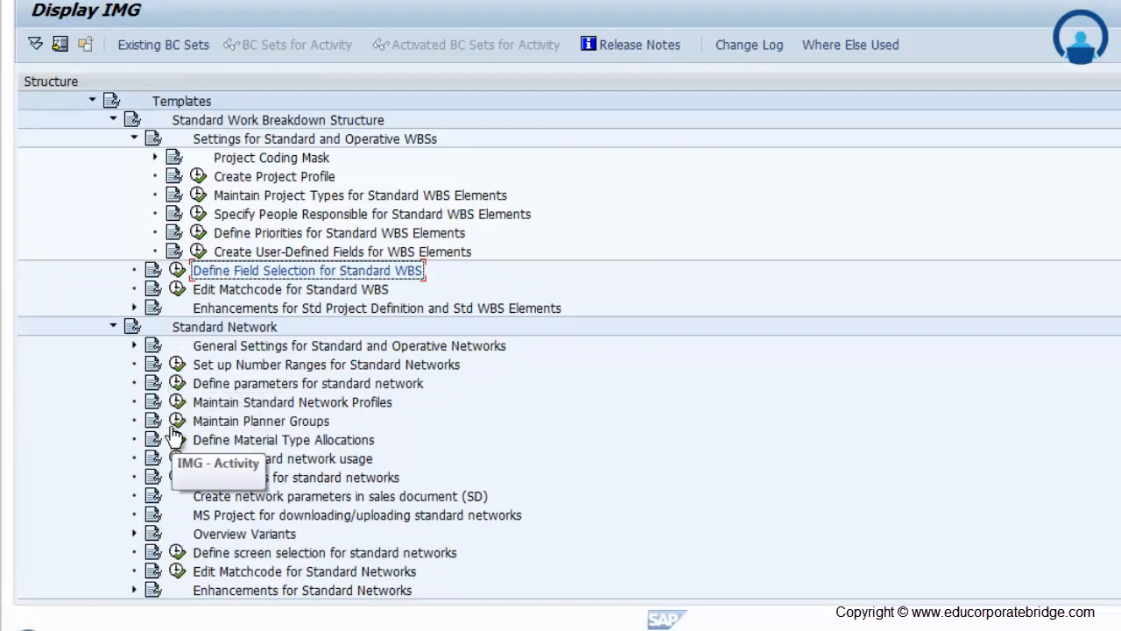
pyautogui.click(178, 402)
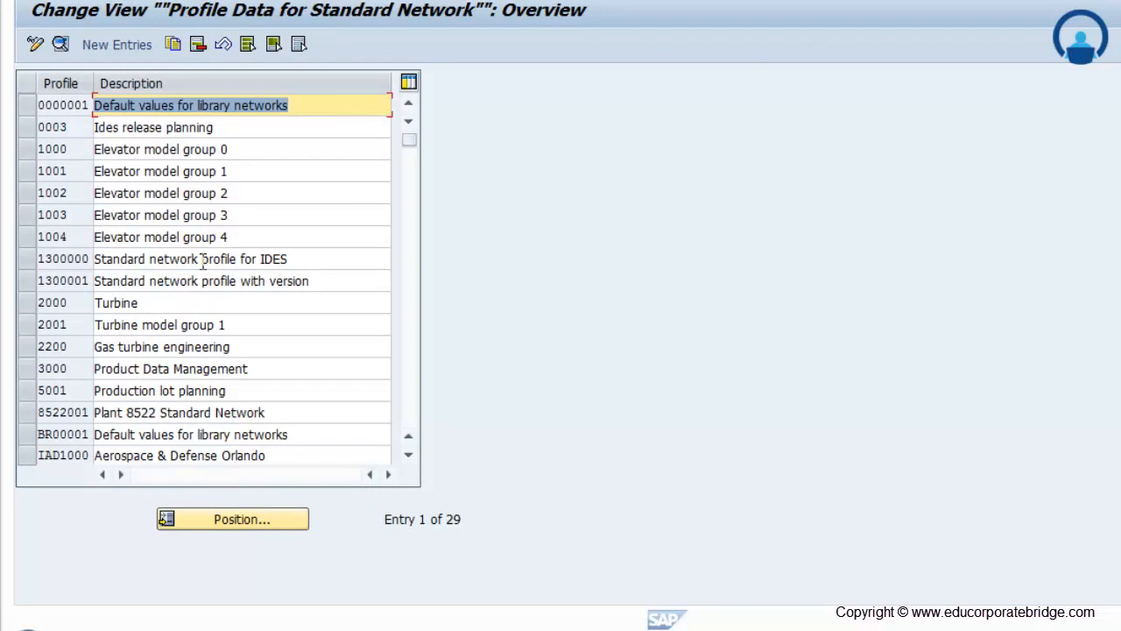
pyautogui.doubleClick(154, 260)
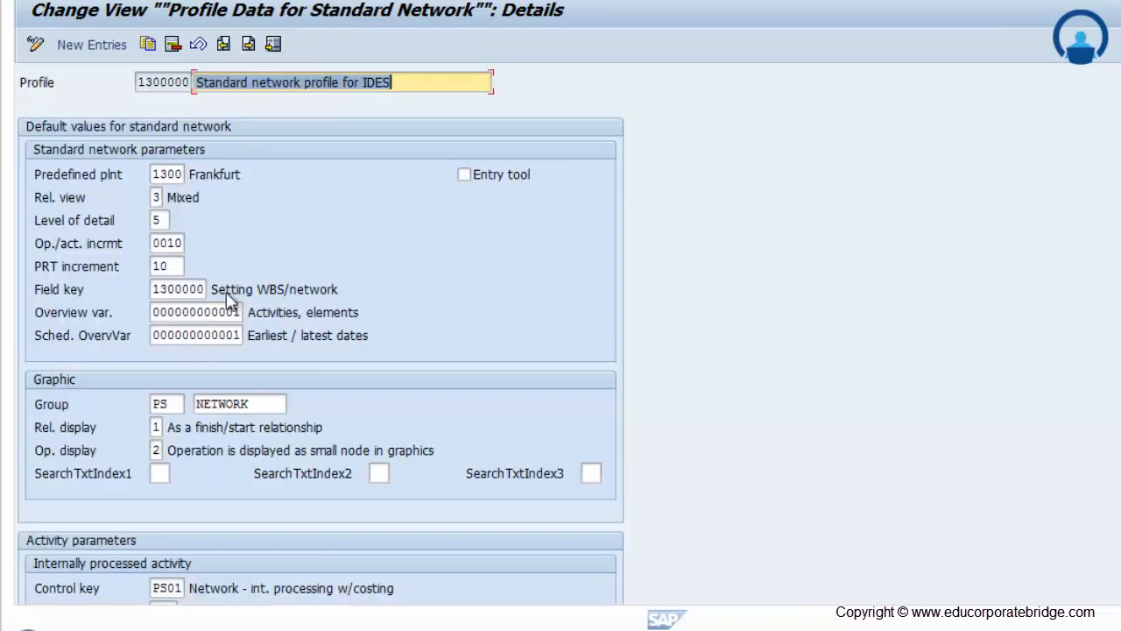
# Examine the profile's network parameters, operation increment, graphic settings and parameters for each activity type, and return to the customizing structure.
pyautogui.scroll(-5, 229, 298)
pyautogui.scroll(-2, 246, 368)
pyautogui.scroll(4, 246, 370)
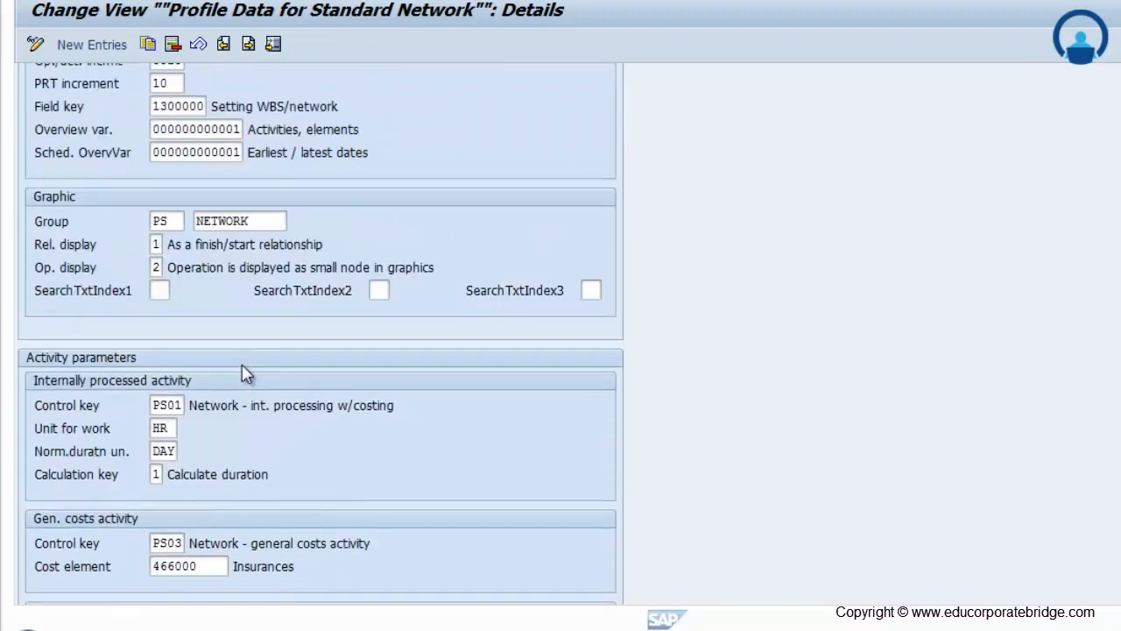
pyautogui.scroll(3, 246, 372)
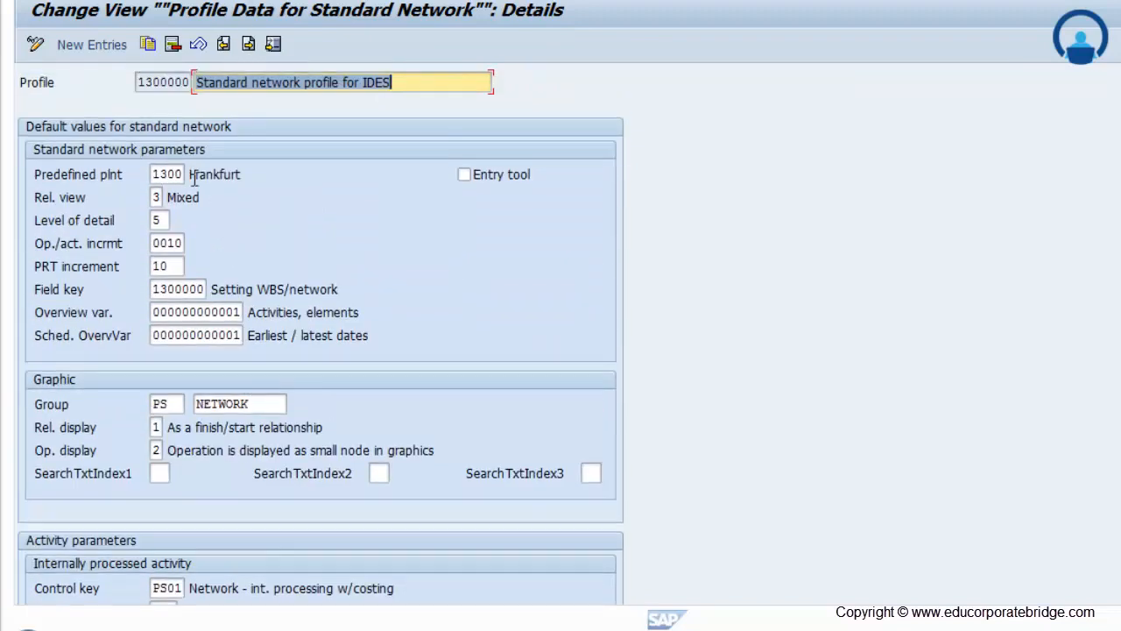
pyautogui.doubleClick(162, 243)
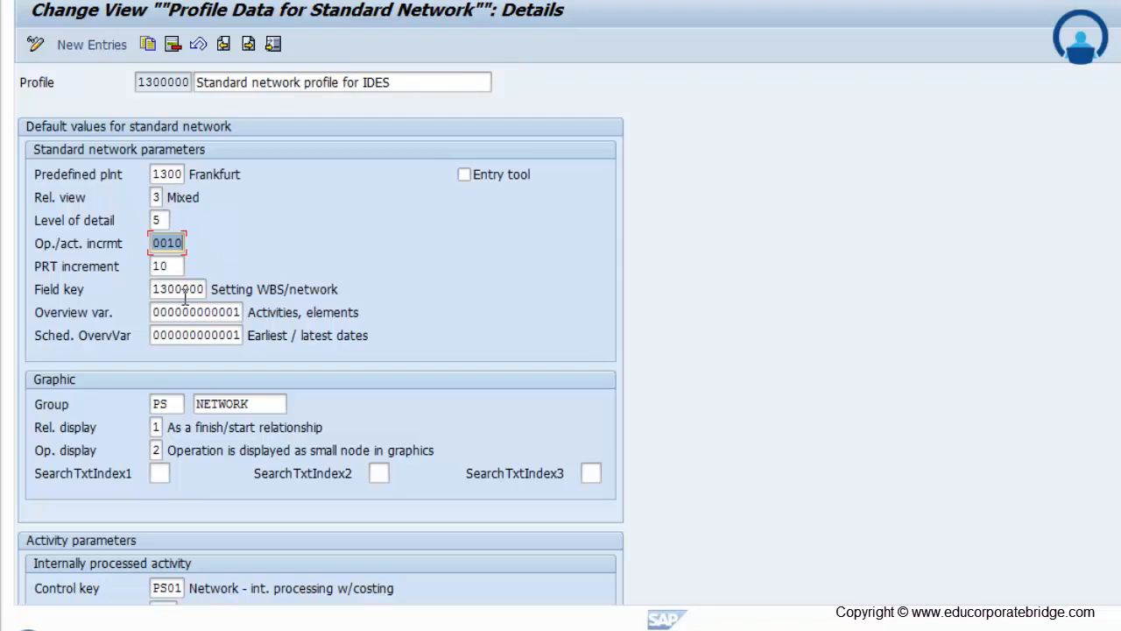
pyautogui.scroll(-3, 232, 368)
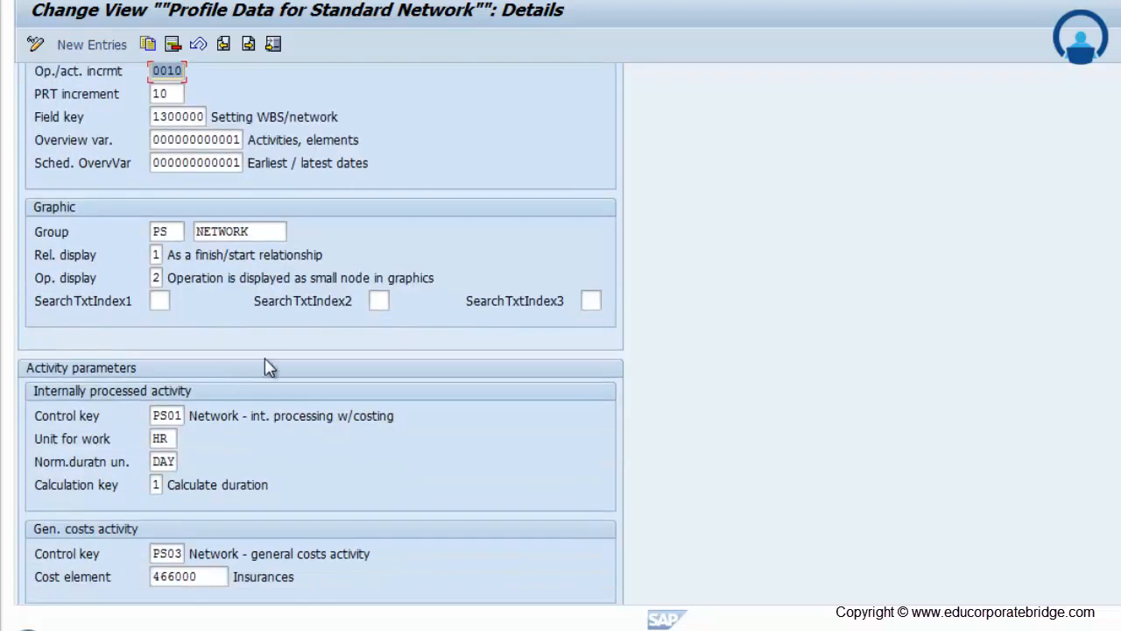
pyautogui.scroll(-5, 509, 381)
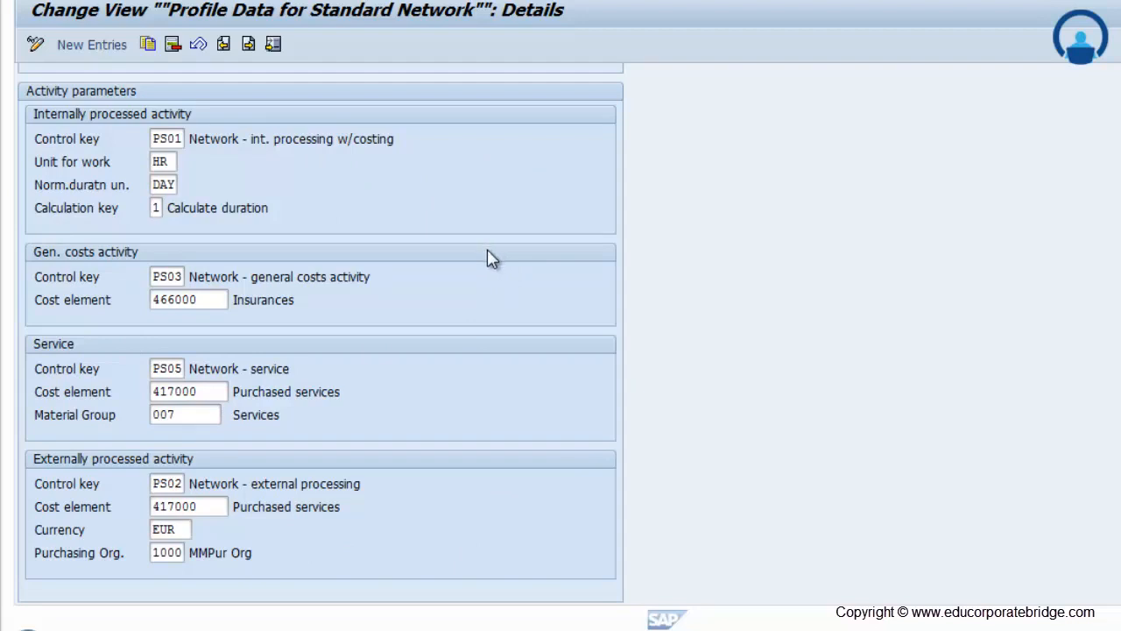
pyautogui.click(150, 1)
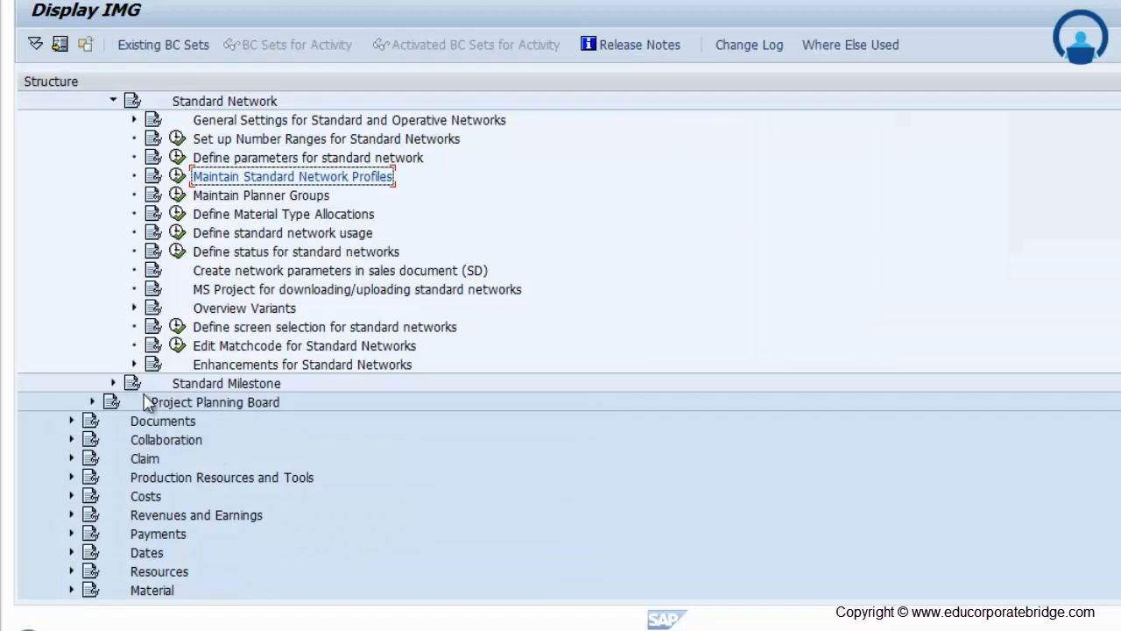
# Expand Standard Milestone, open its milestone usage definition to review the usages, and go back.
pyautogui.click(113, 383)
pyautogui.click(177, 403)
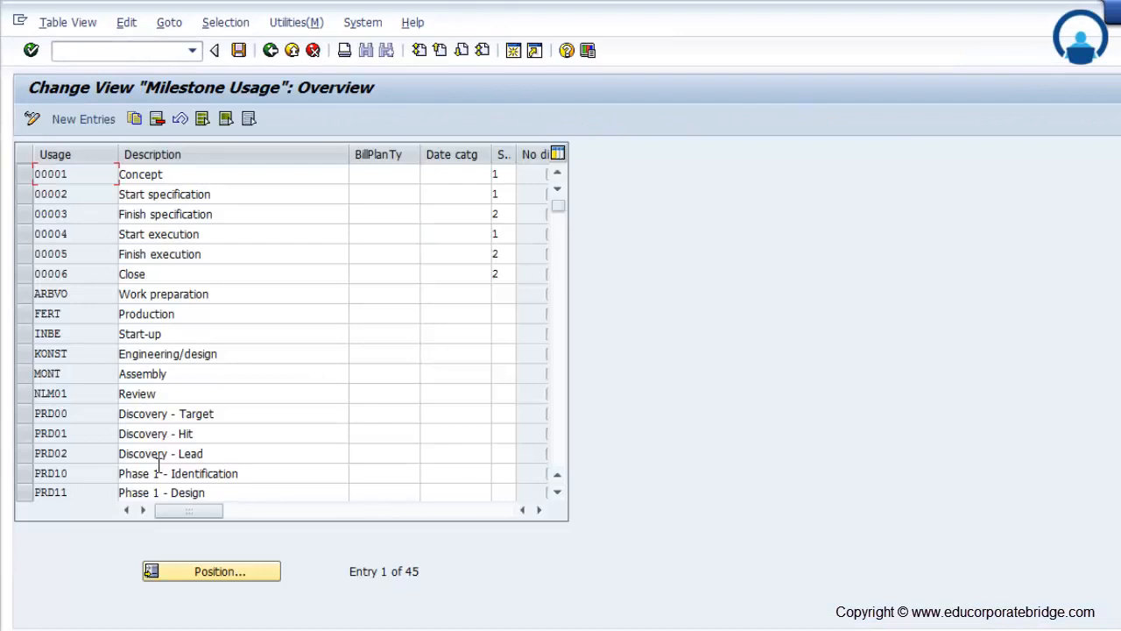
pyautogui.click(271, 51)
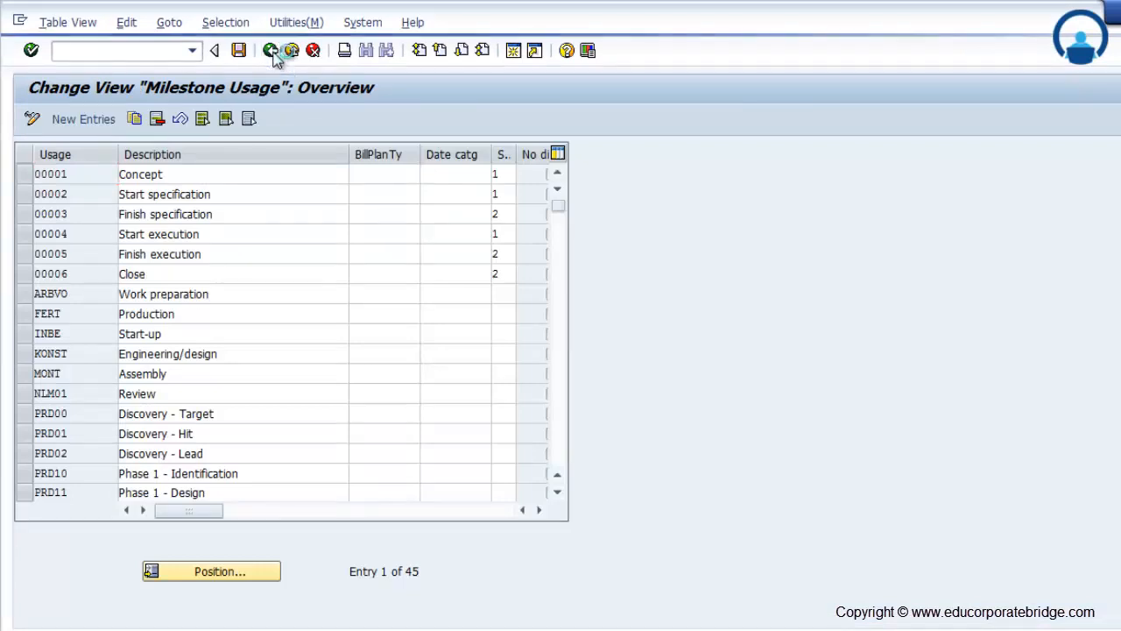